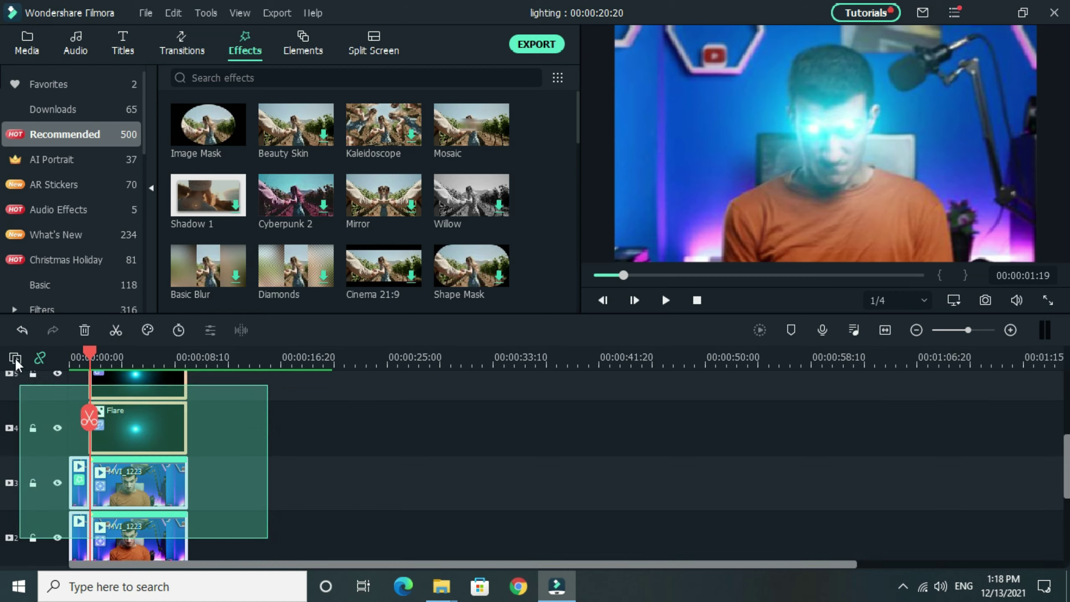
Delete all the selected overlay, flare and duplicate video clips from the tracks above the base MVI_1223 footage
scroll(215, 403, up, 3)
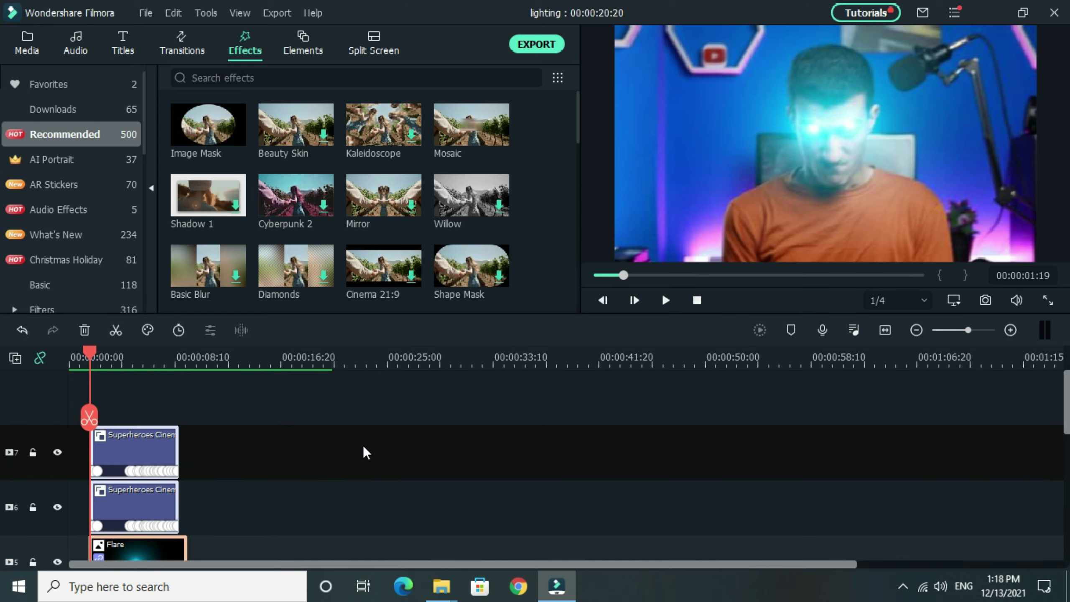
key(Delete)
scroll(192, 496, down, 4)
scroll(171, 410, down, 1)
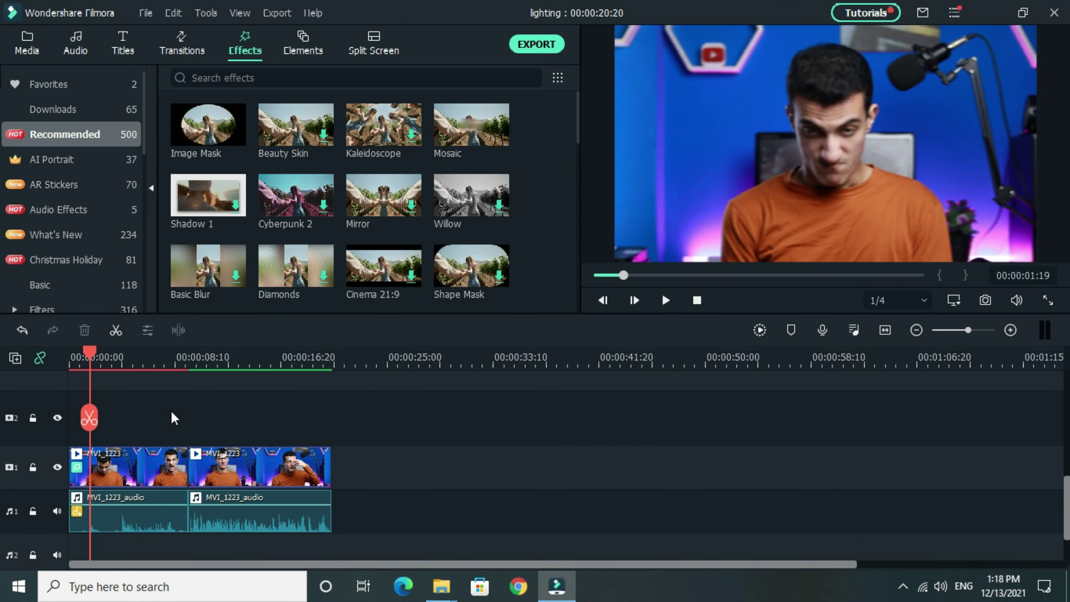
Remove the applied effects from the first MVI_1223 clip and from the audio clip below it
right_click(139, 462)
click(466, 54)
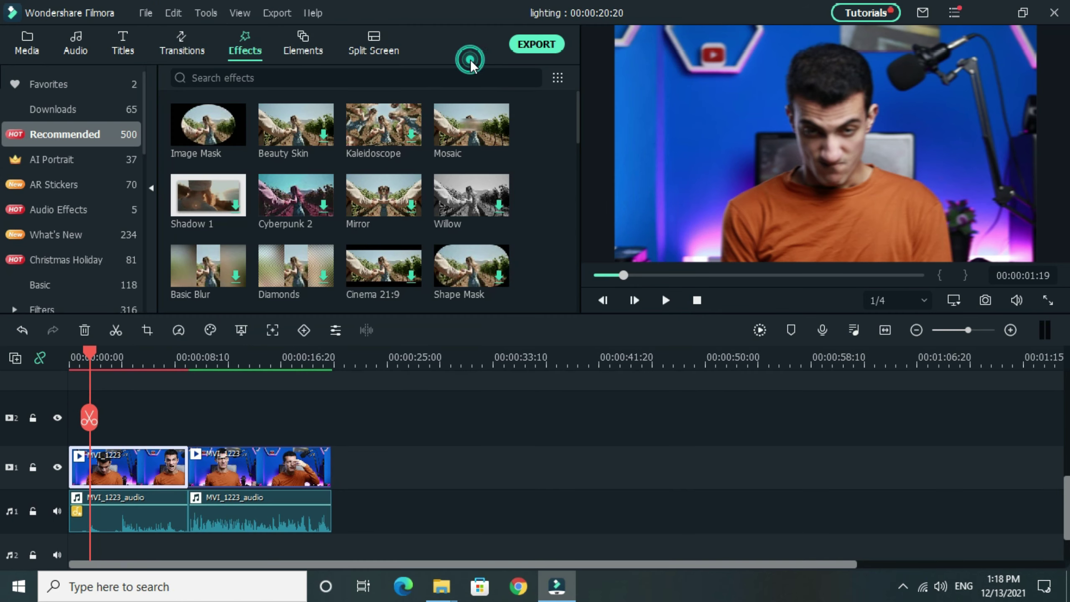
right_click(136, 530)
click(207, 432)
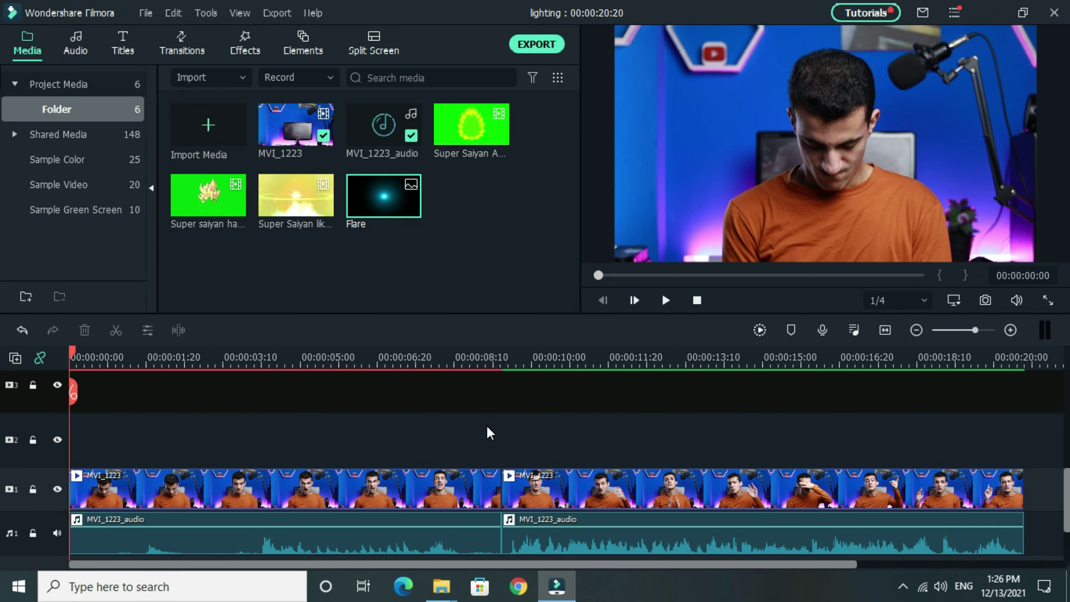
Place the playhead at 00:00:01:19 and enable Motion Tracking for the first MVI_1223 clip
drag(75, 398, 148, 390)
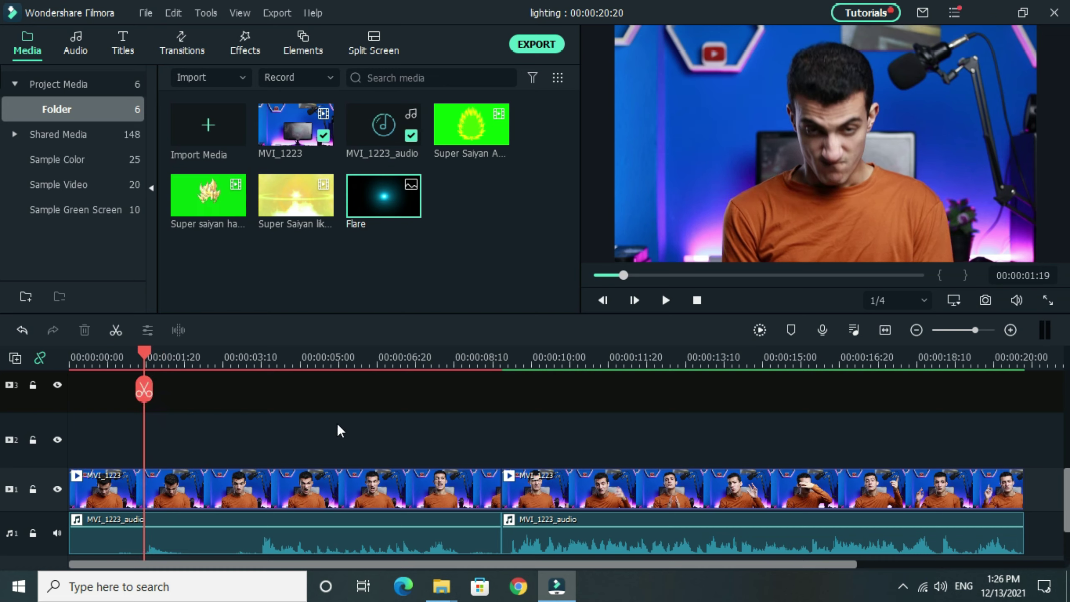
click(224, 494)
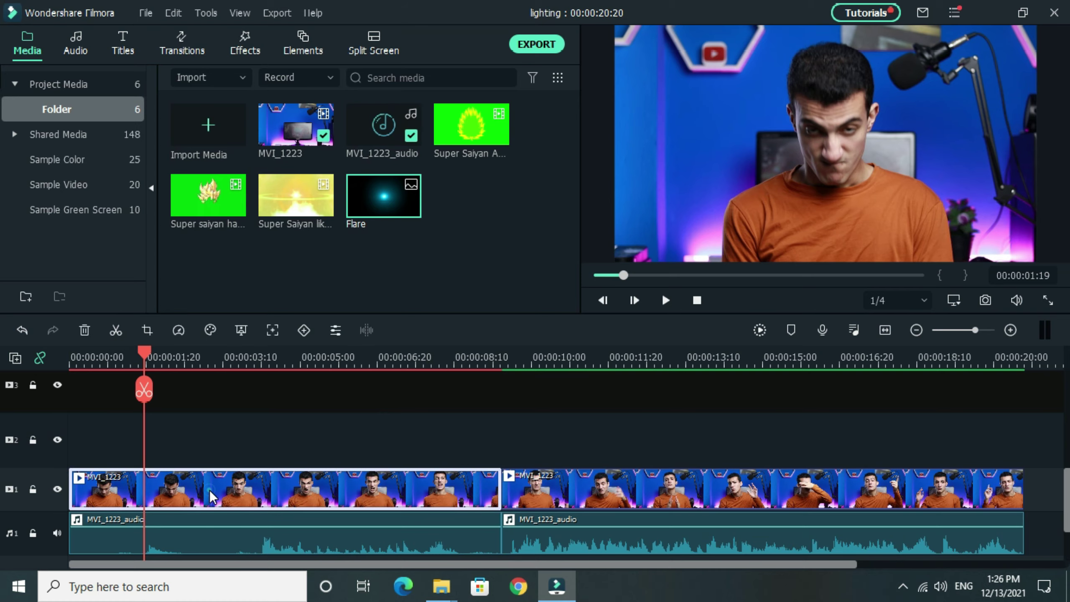
double_click(209, 490)
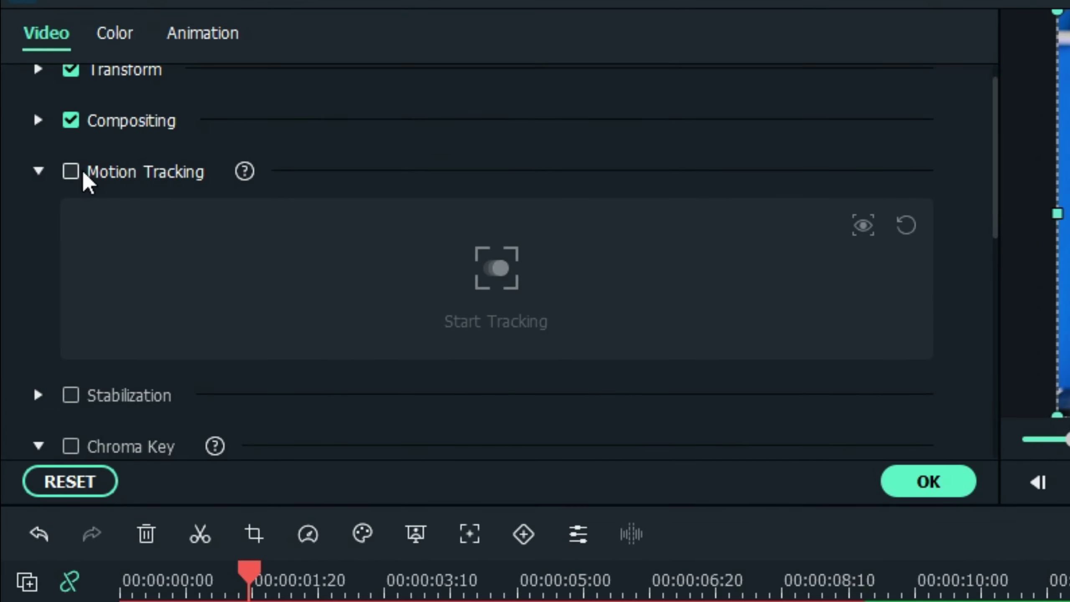
click(87, 173)
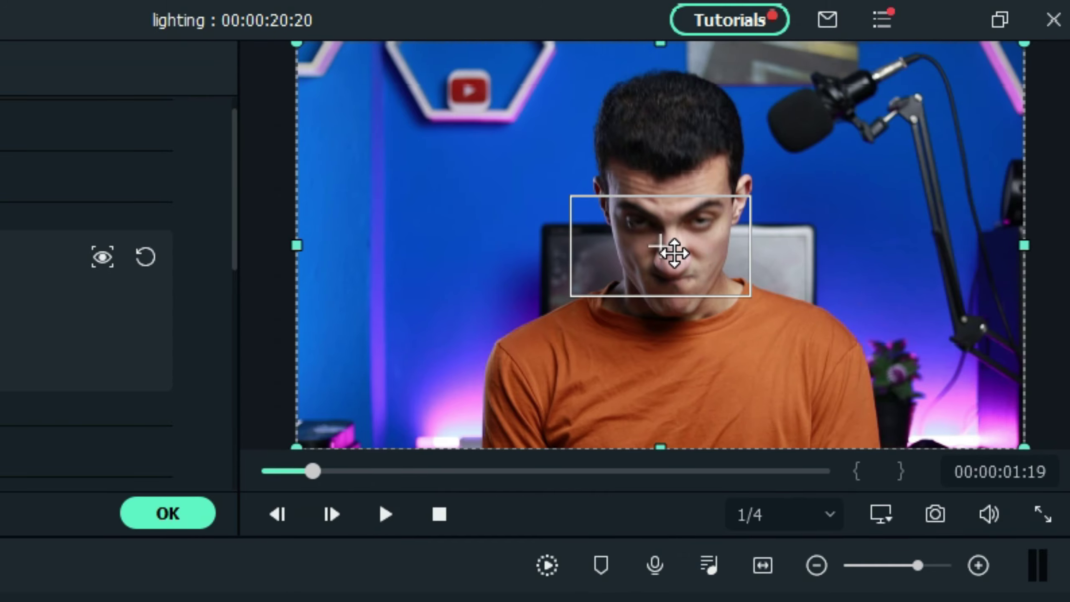
Zoom the preview to 50%, fit the tracking box tightly around the eye on the image's left side, and run the tracking
drag(864, 295, 755, 236)
drag(655, 245, 638, 220)
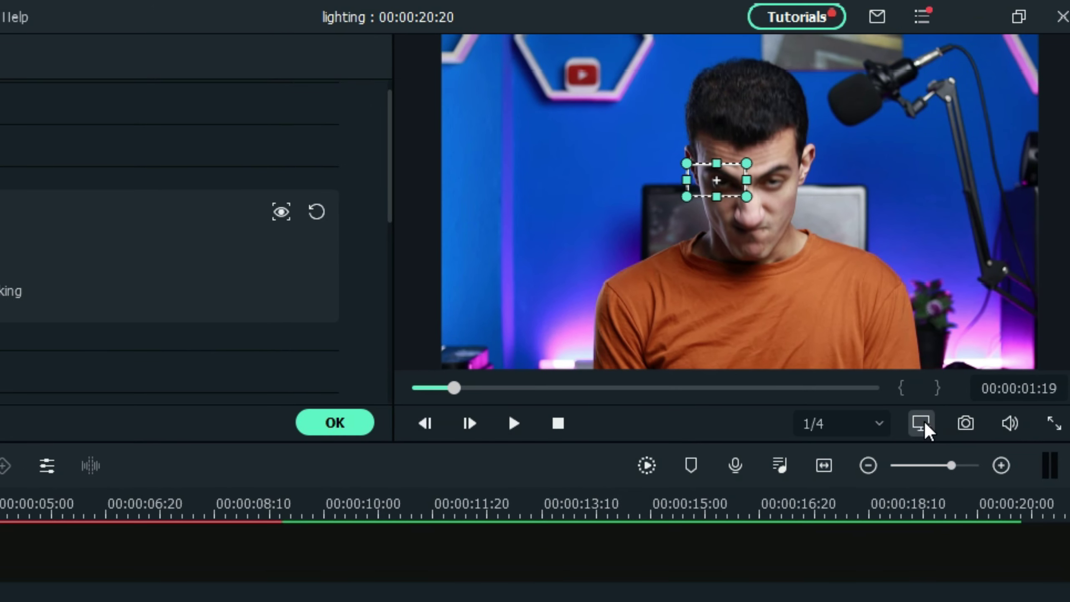
click(880, 513)
mouse_move(907, 548)
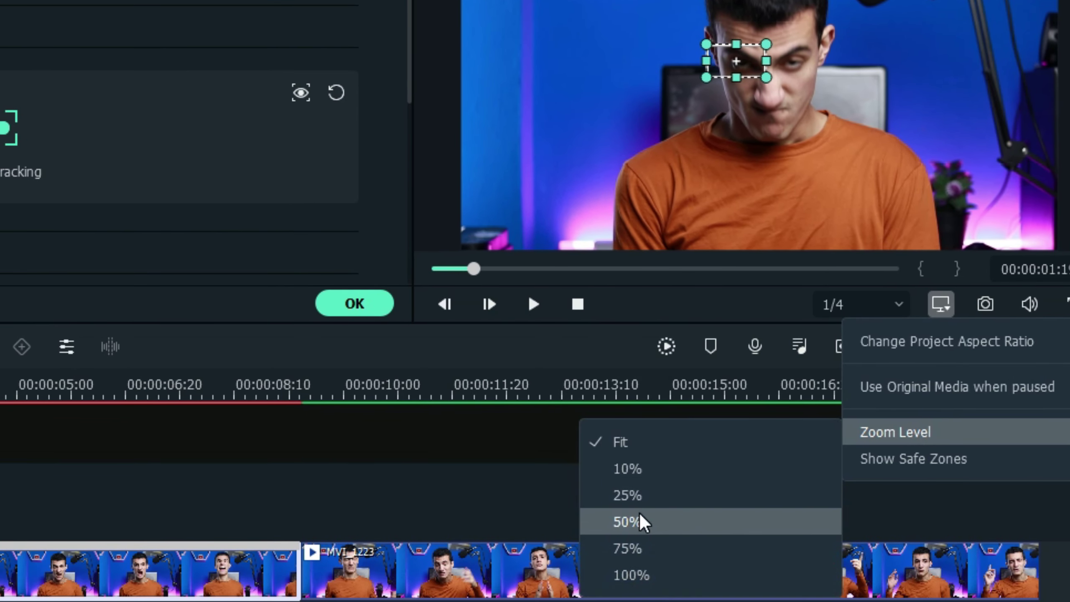
click(639, 515)
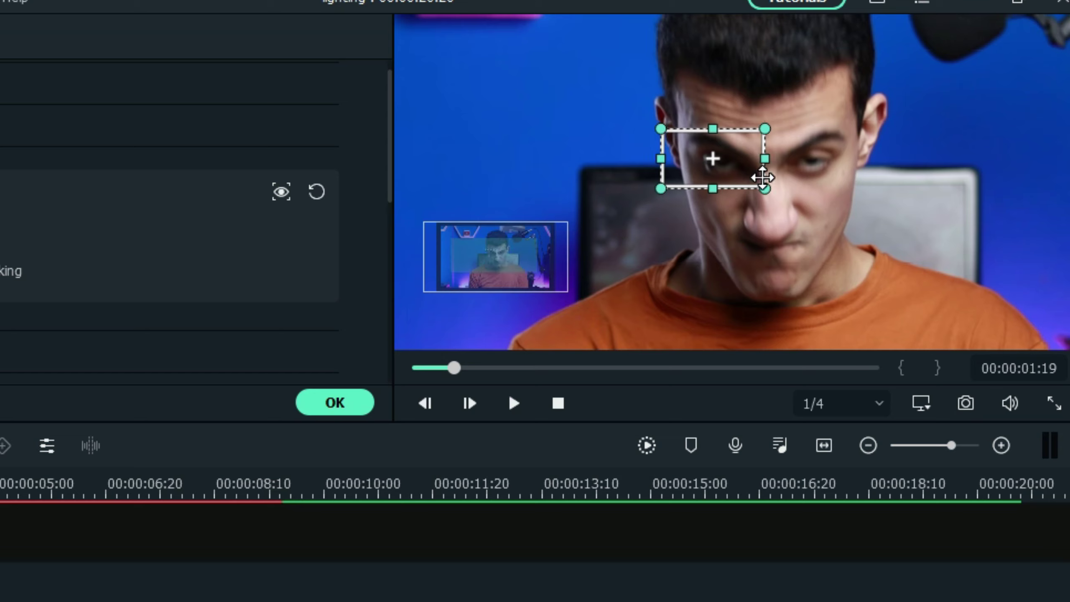
mouse_move(764, 174)
mouse_down()
mouse_move(748, 179)
mouse_move(758, 191)
mouse_up()
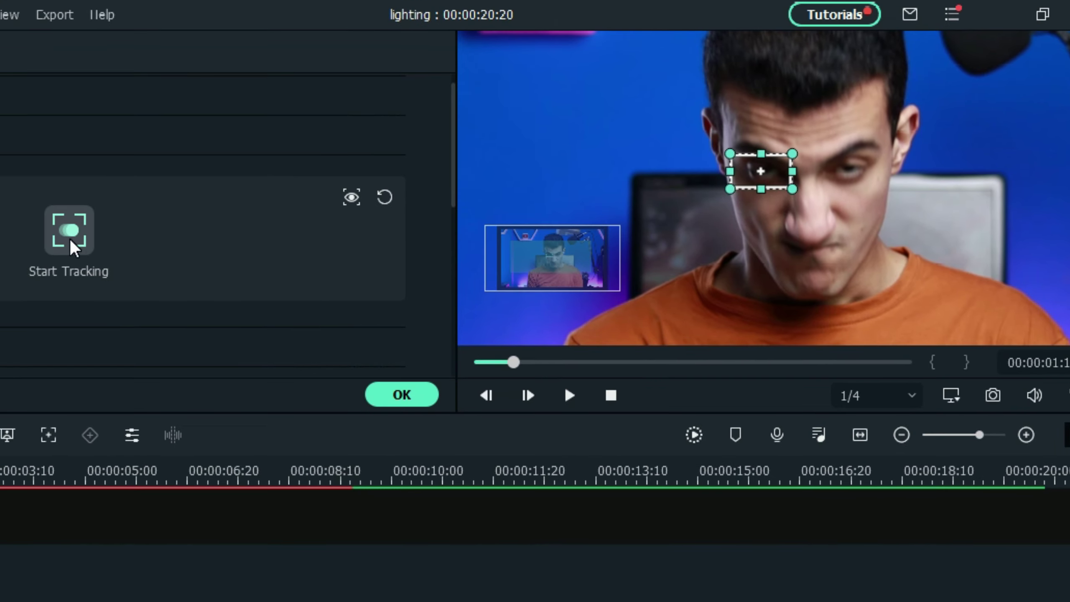
click(70, 240)
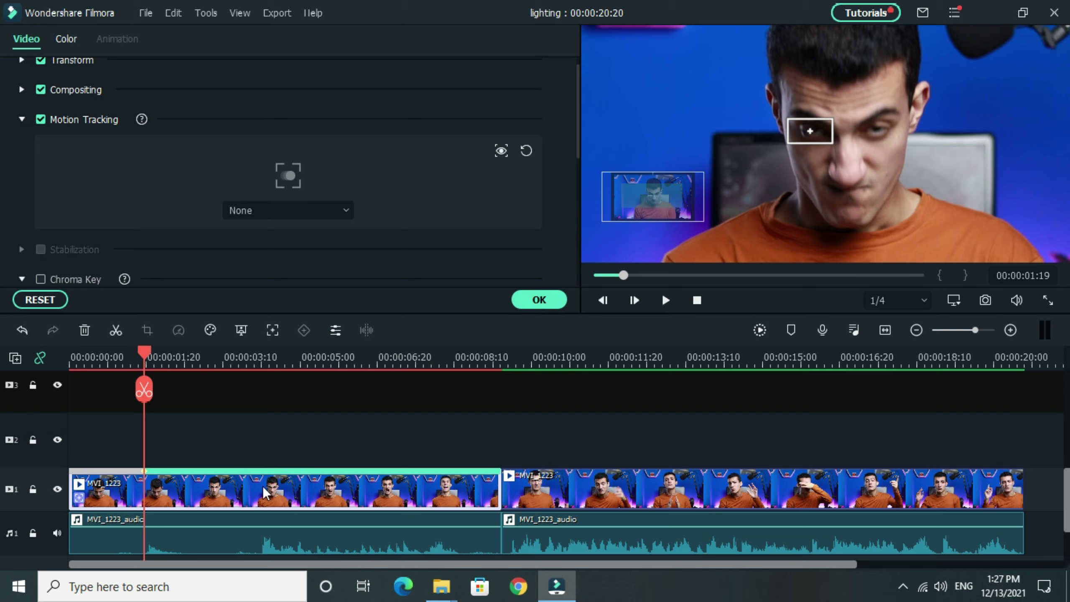
Duplicate the tracked MVI_1223 clip onto track 2, aligned with the start of the original
key(ctrl+c)
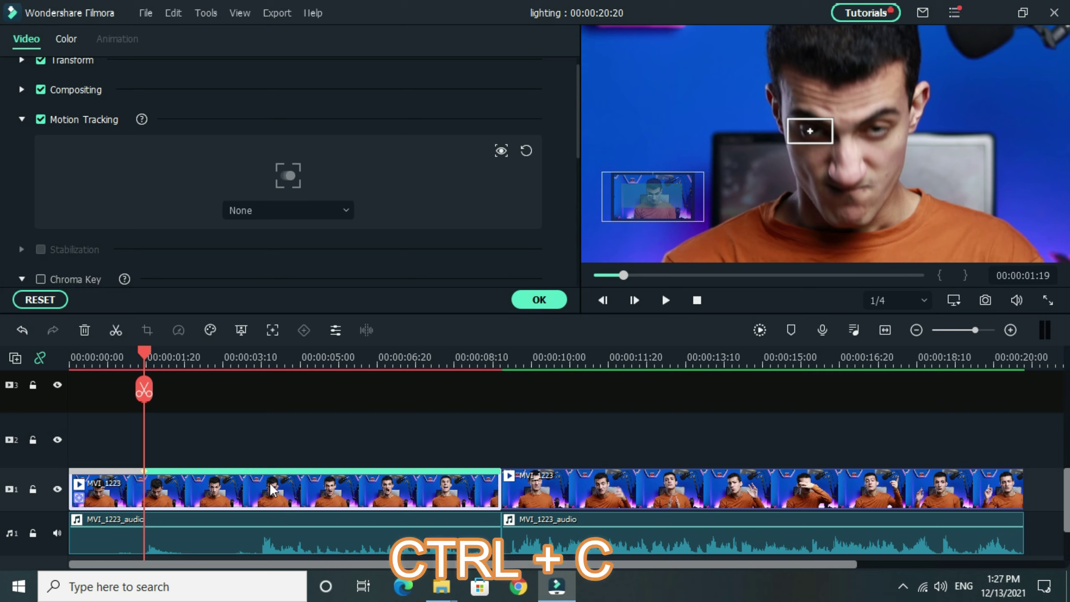
click(49, 419)
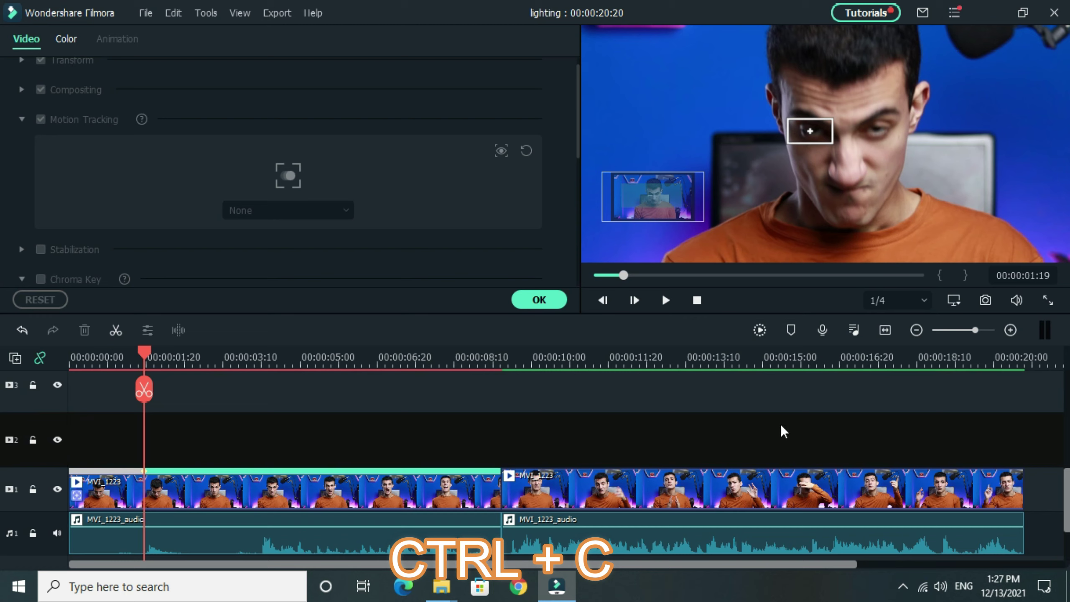
key(ctrl+v)
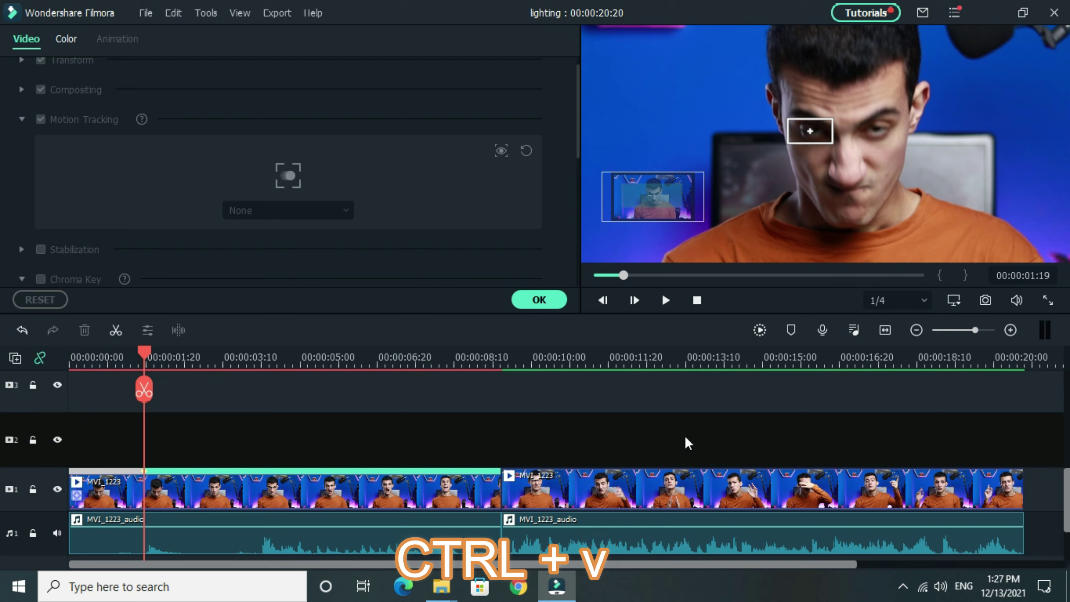
drag(318, 421, 183, 436)
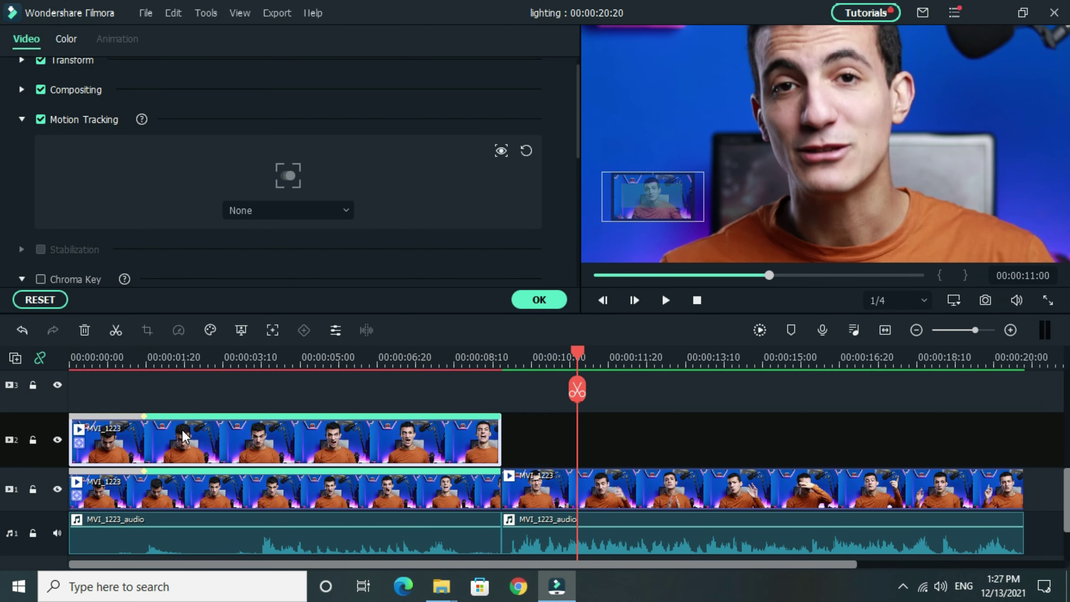
click(148, 349)
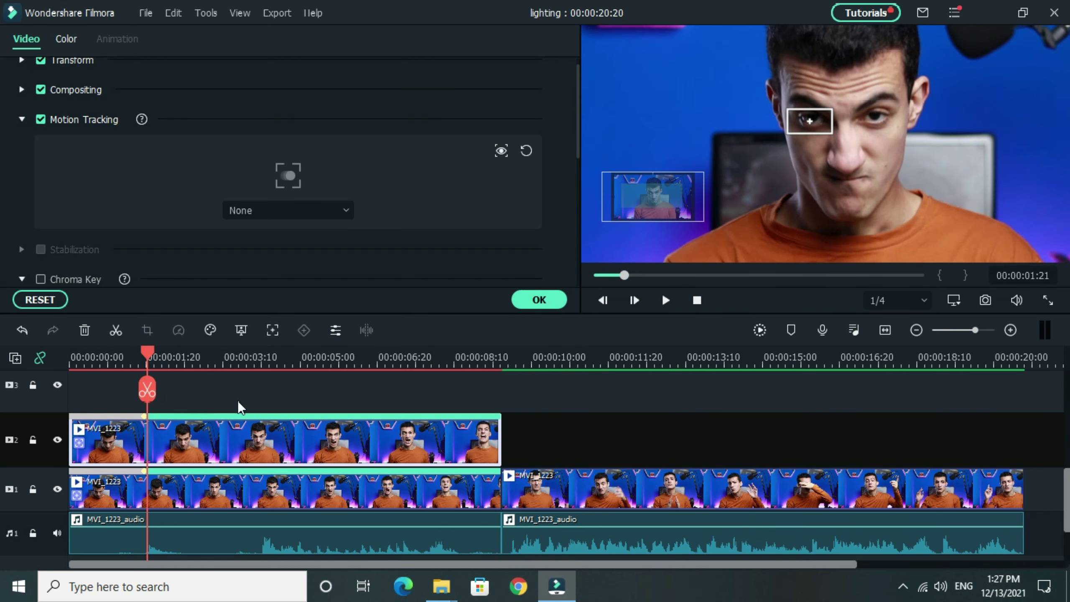
click(527, 150)
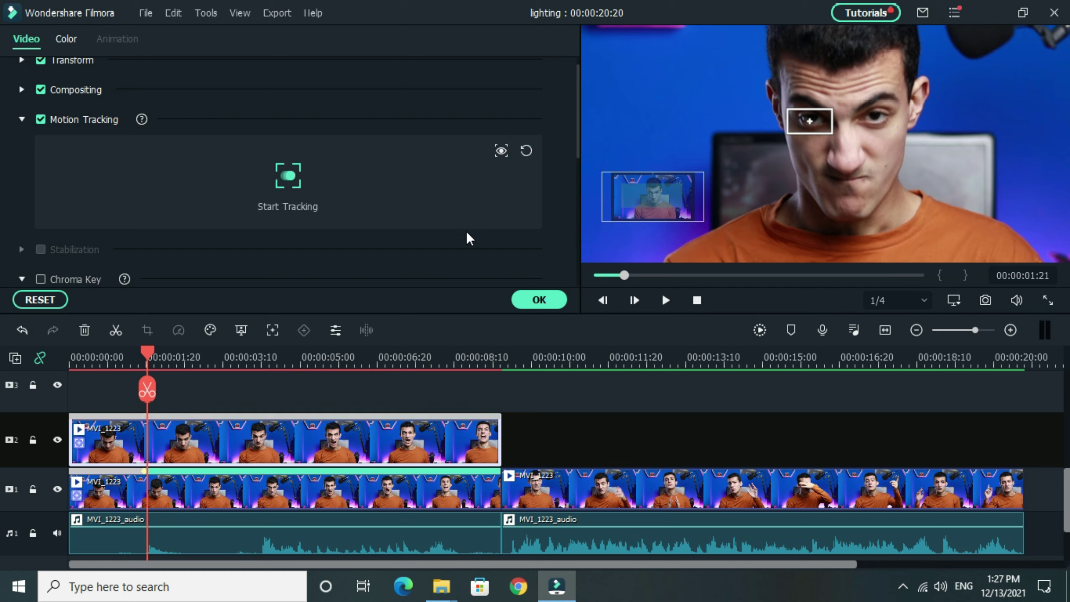
click(245, 417)
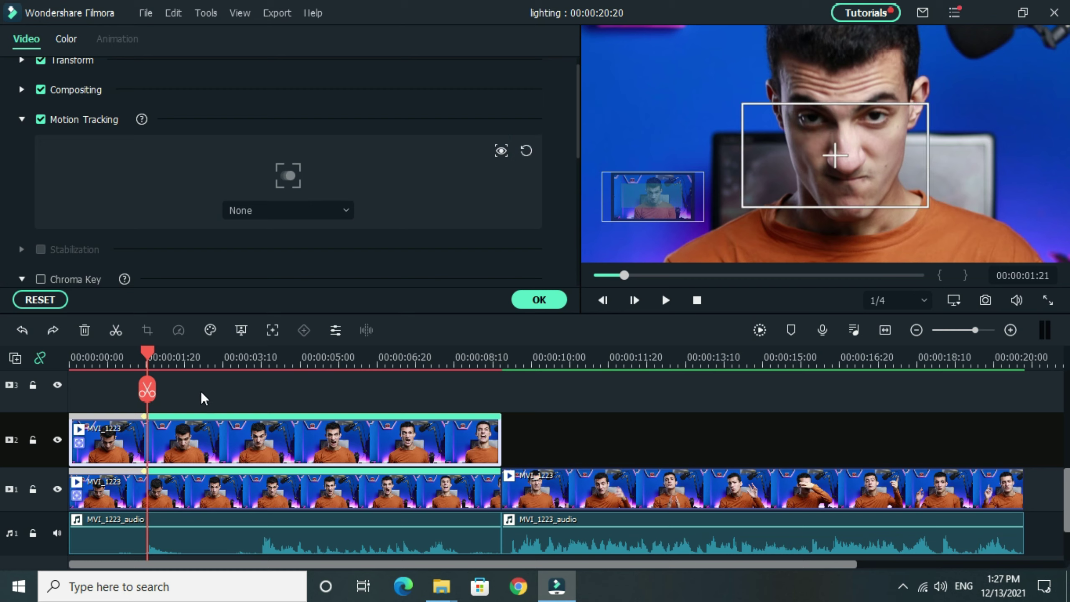
Return the playhead to 00:00:01:19 and reset the motion tracking of the duplicated clip on track 2
drag(147, 385, 144, 379)
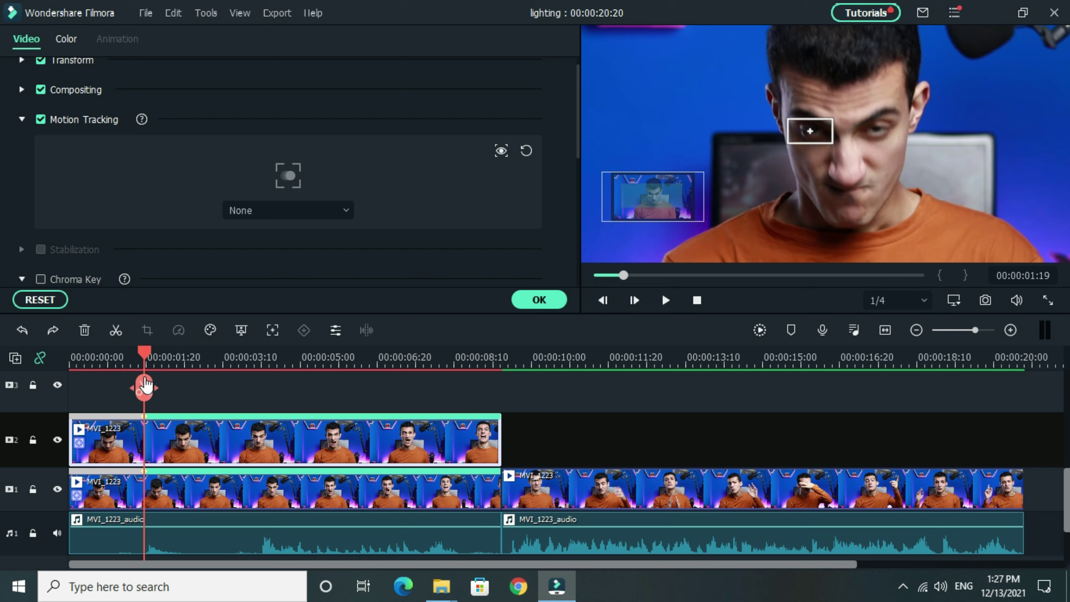
click(202, 443)
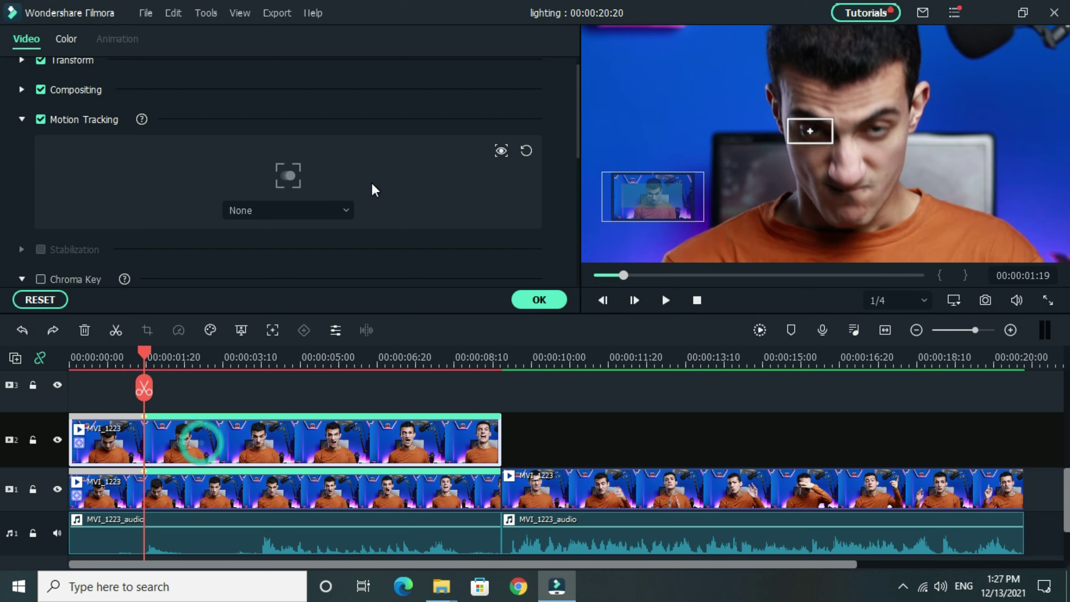
click(526, 150)
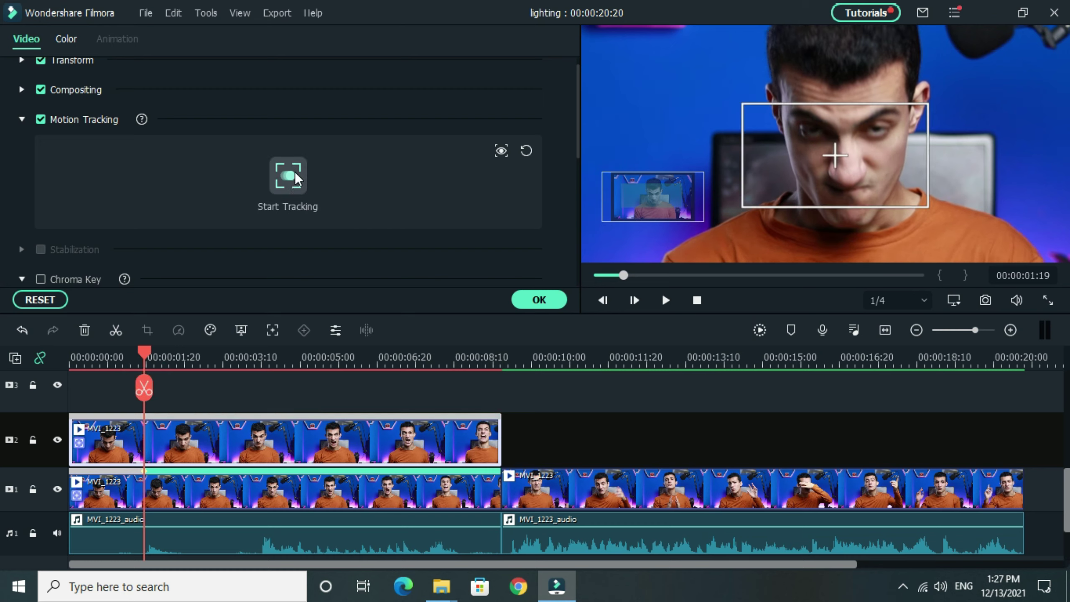
Fit the duplicate's tracking box around the eye on the image's right side, run the tracking, and accept the clip settings
click(854, 164)
drag(833, 177, 875, 153)
drag(777, 183, 841, 150)
drag(927, 110, 913, 118)
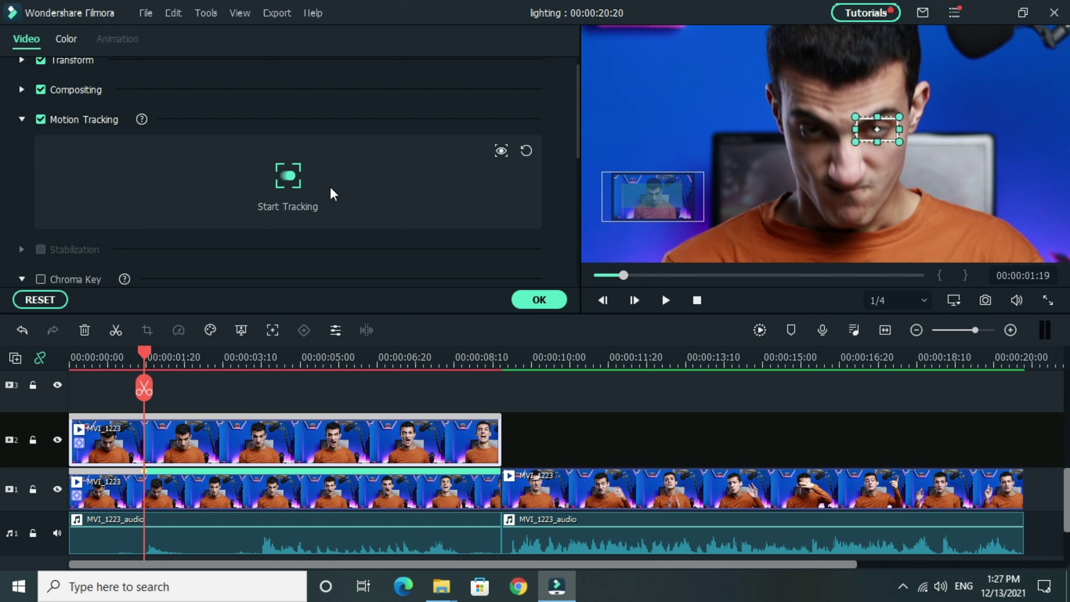
click(286, 177)
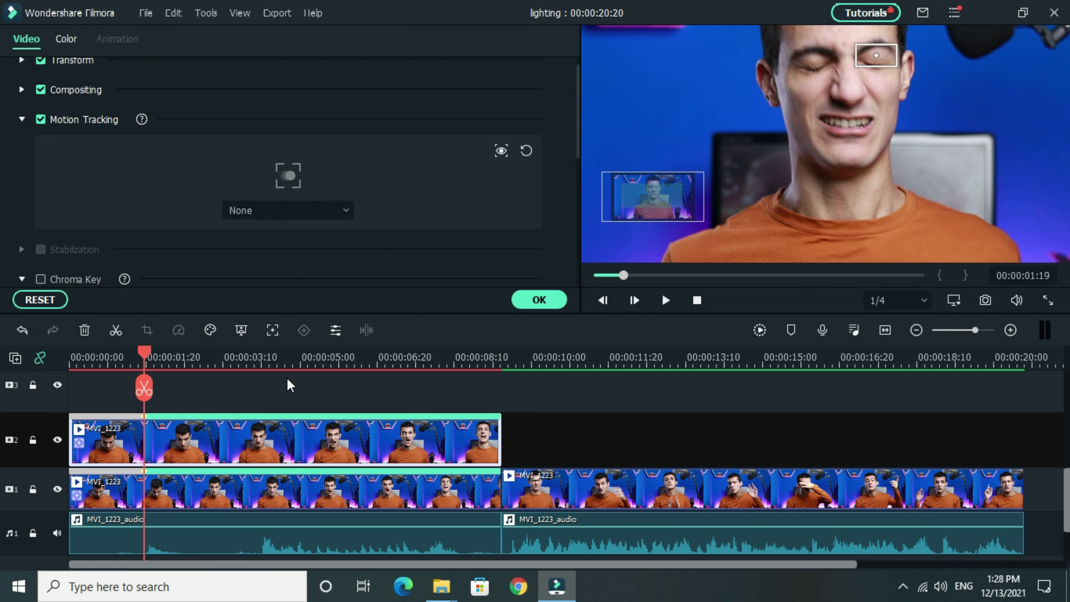
click(539, 299)
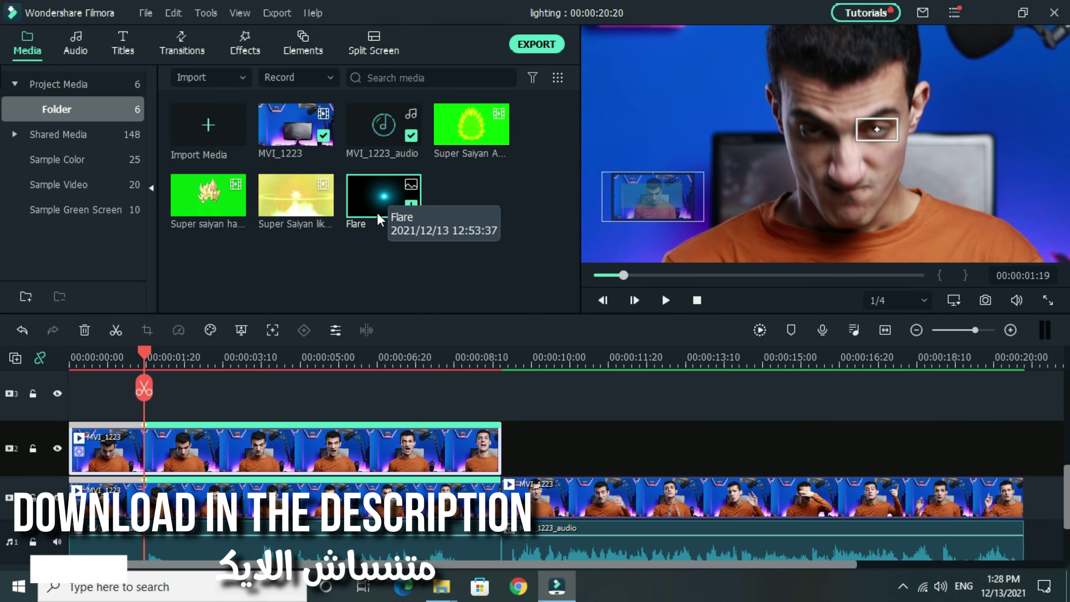
Add the Flare image to track 3 from 00:00:01:19 and extend it to the end of the tracked clips
mouse_move(378, 213)
mouse_down()
mouse_move(378, 223)
mouse_move(379, 214)
mouse_up()
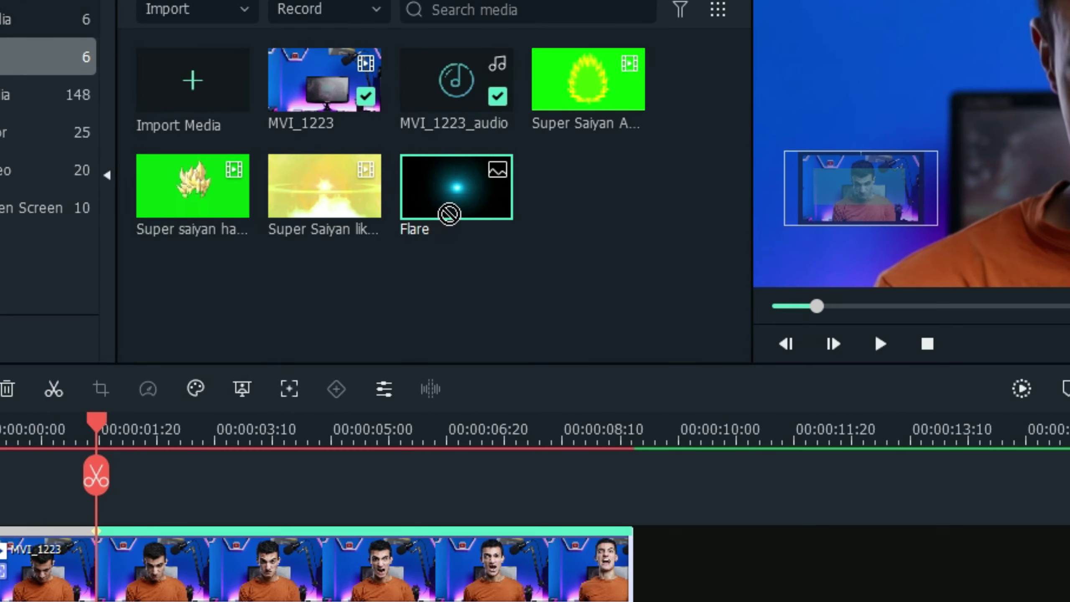
drag(449, 215, 111, 502)
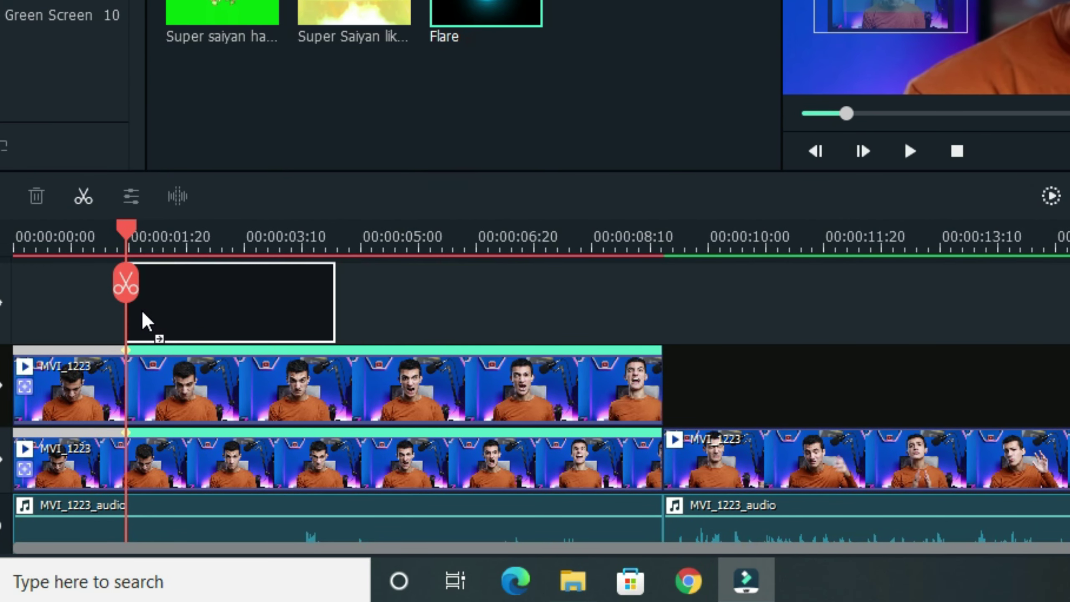
drag(143, 313, 143, 313)
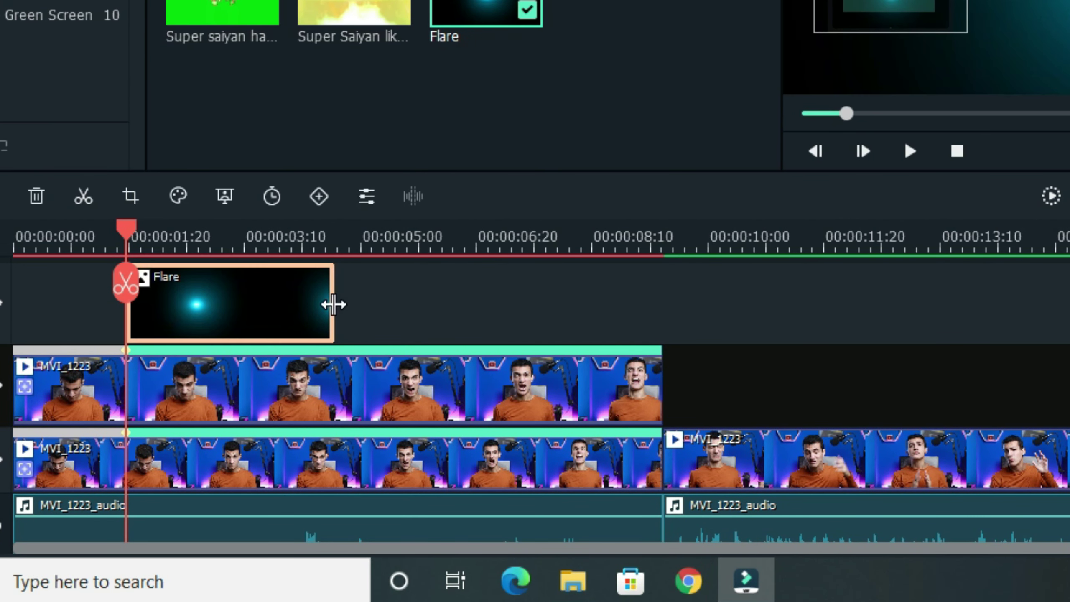
drag(334, 304, 662, 305)
scroll(754, 324, up, 1)
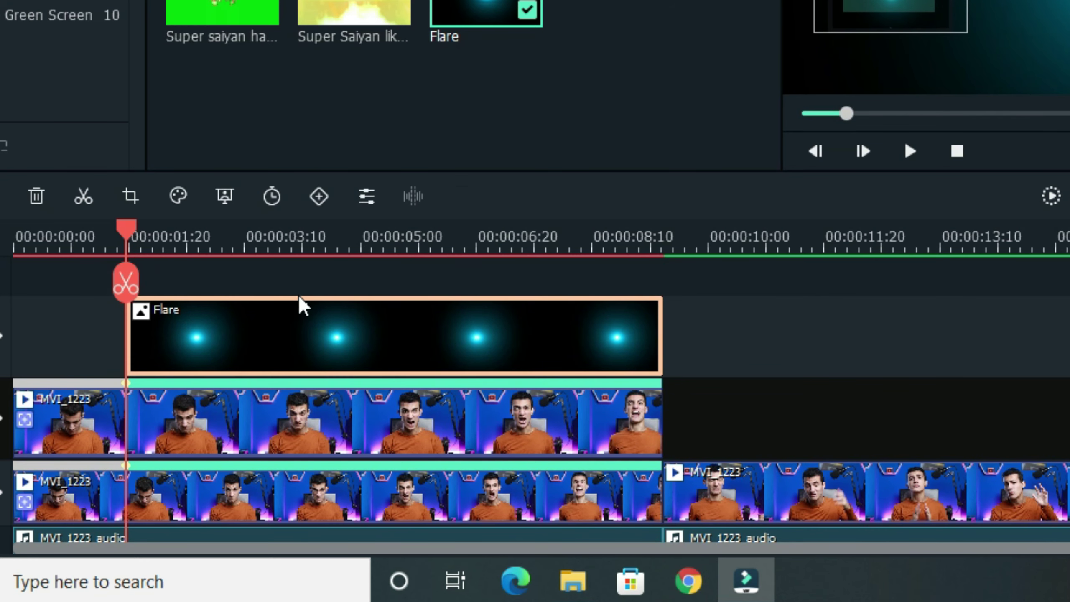
Link the Flare image to the motion tracking of the first MVI_1223 clip on track 1
scroll(274, 358, down, 2)
click(276, 410)
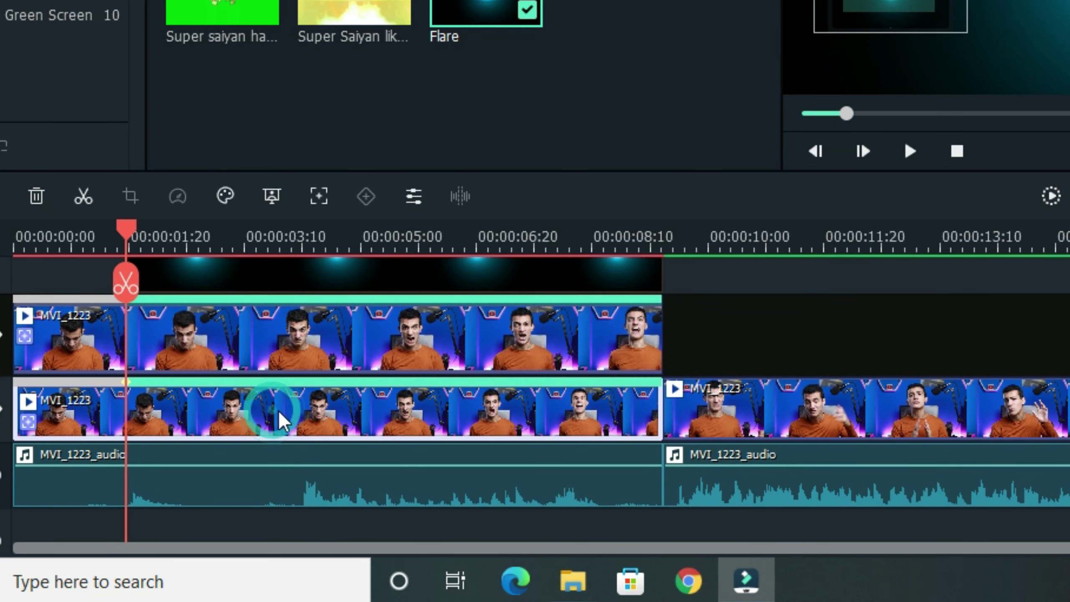
double_click(286, 417)
click(374, 270)
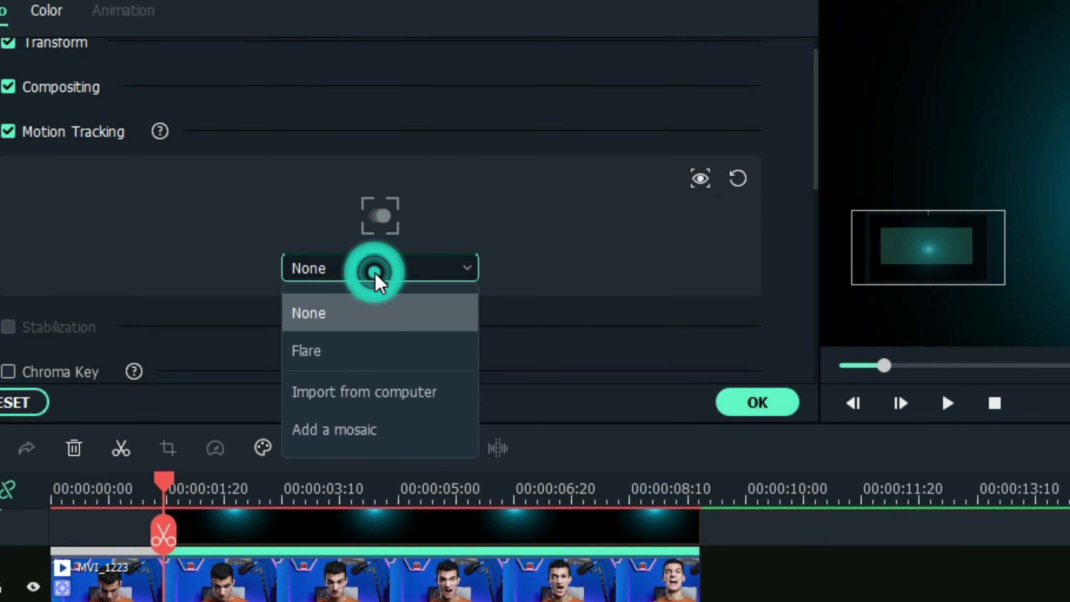
click(328, 350)
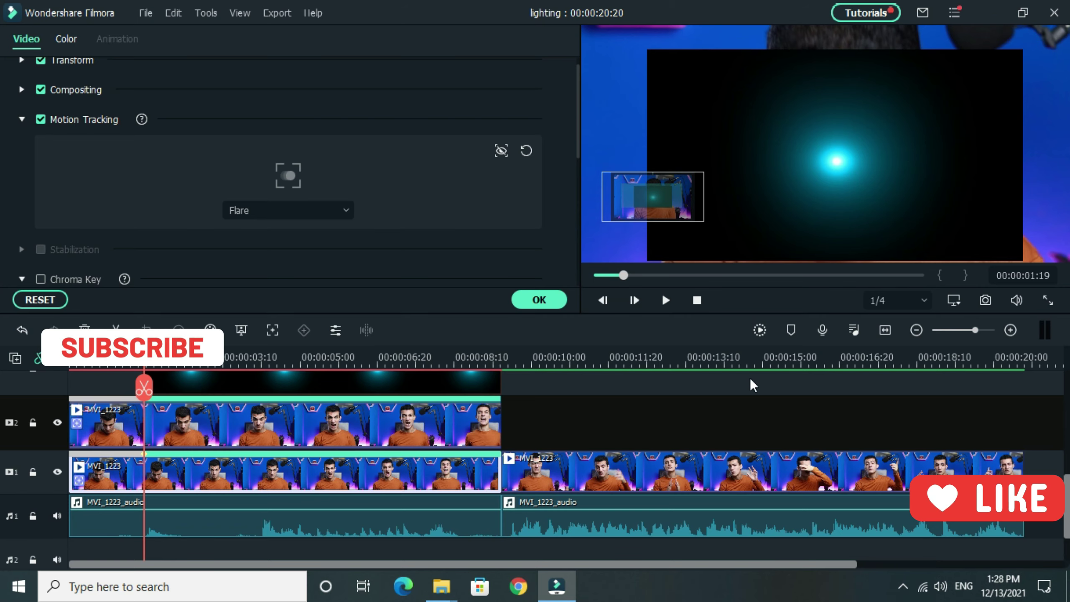
Set the scale of the Flare image on track 3 to 110%
double_click(354, 385)
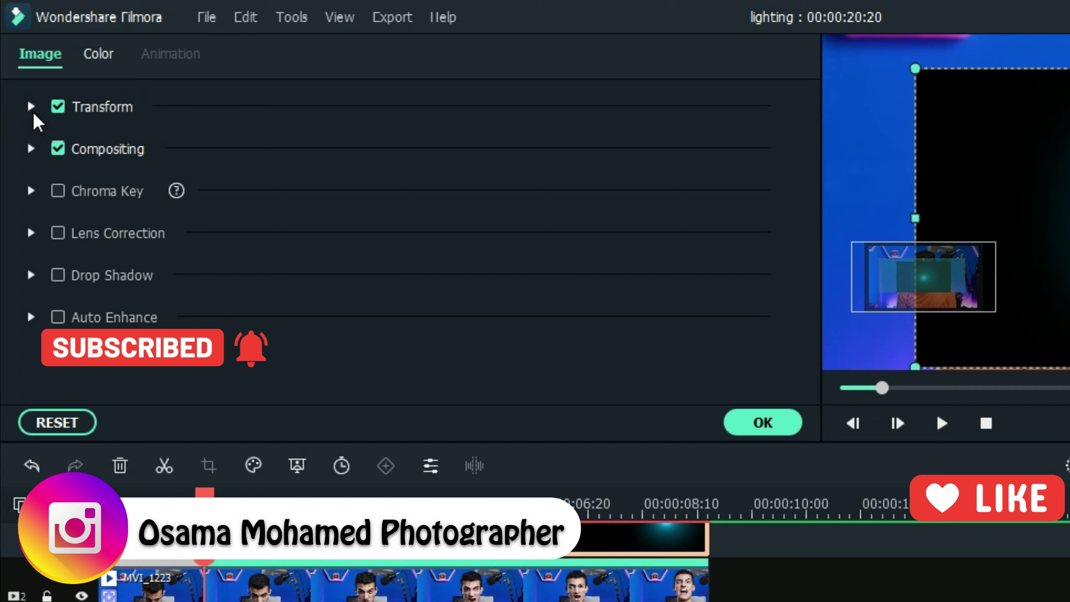
click(31, 108)
click(655, 254)
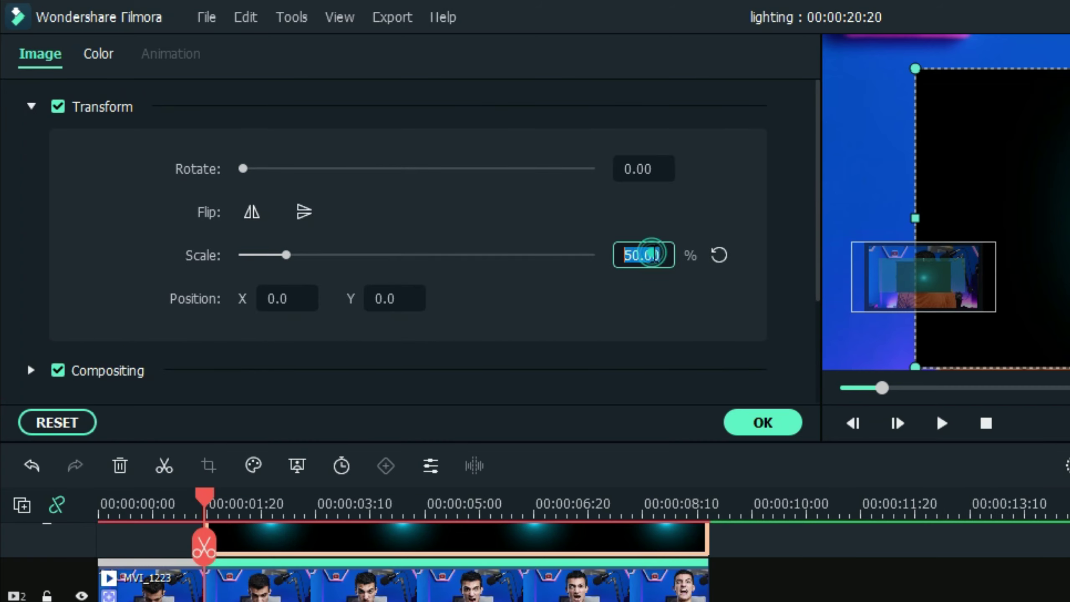
text(110)
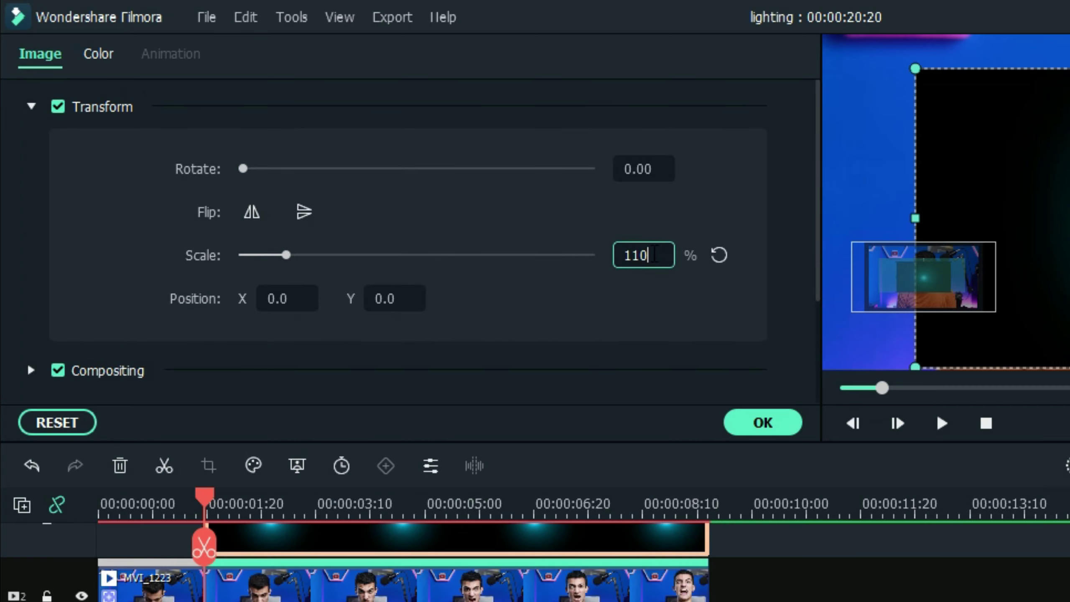
key(Return)
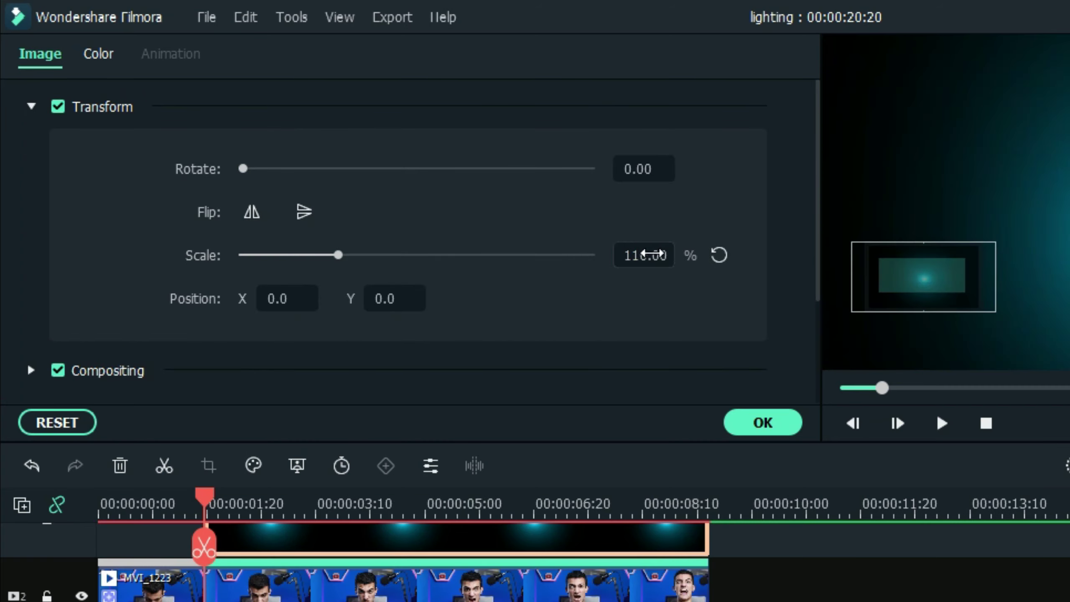
Change the blending mode of the Flare image on track 3 to Screen
click(30, 106)
click(31, 149)
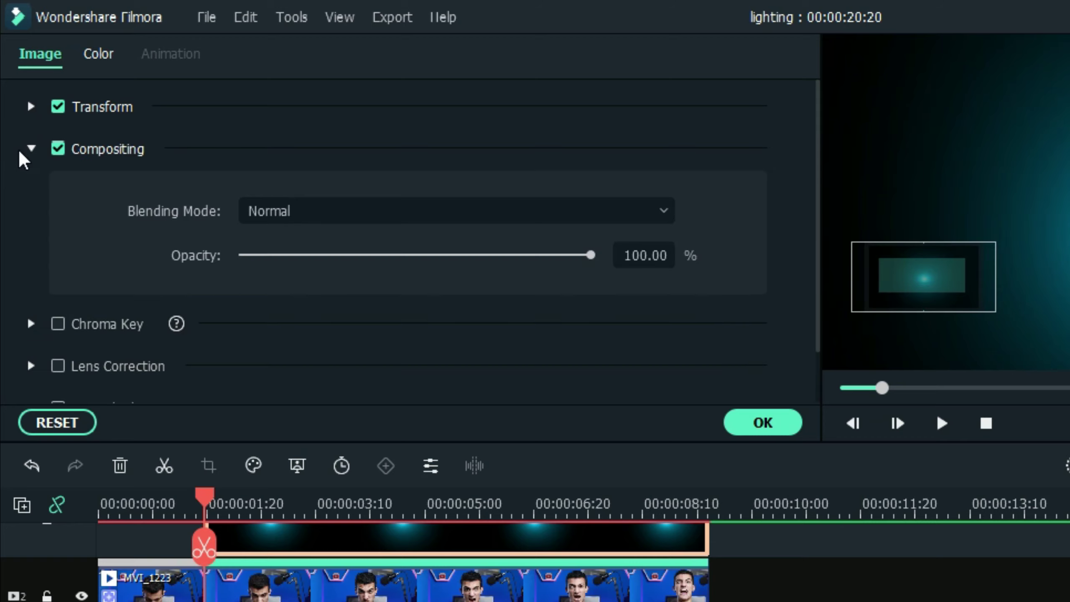
click(311, 213)
click(304, 474)
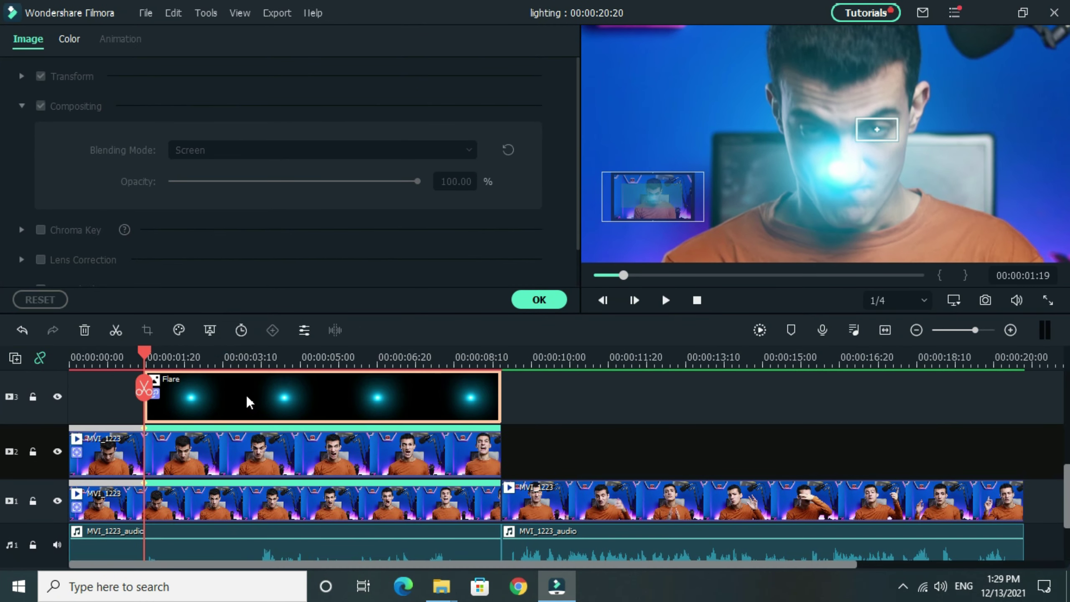
Place the track 3 Flare over the eye on the image's left side and accept the image settings
click(343, 542)
click(600, 431)
click(400, 390)
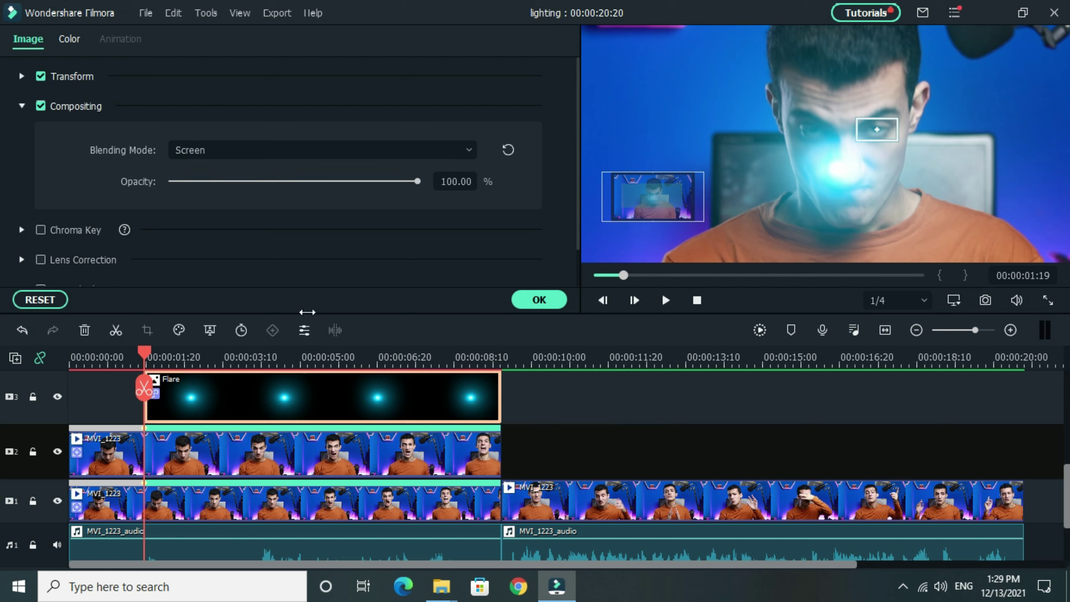
click(948, 301)
mouse_move(885, 386)
click(831, 394)
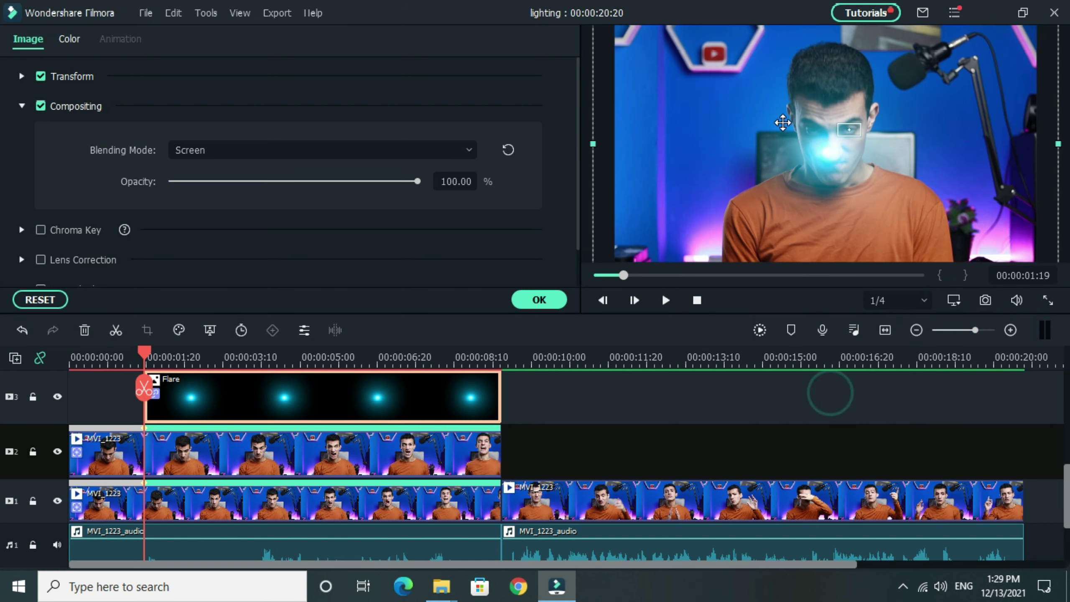
drag(894, 221, 899, 184)
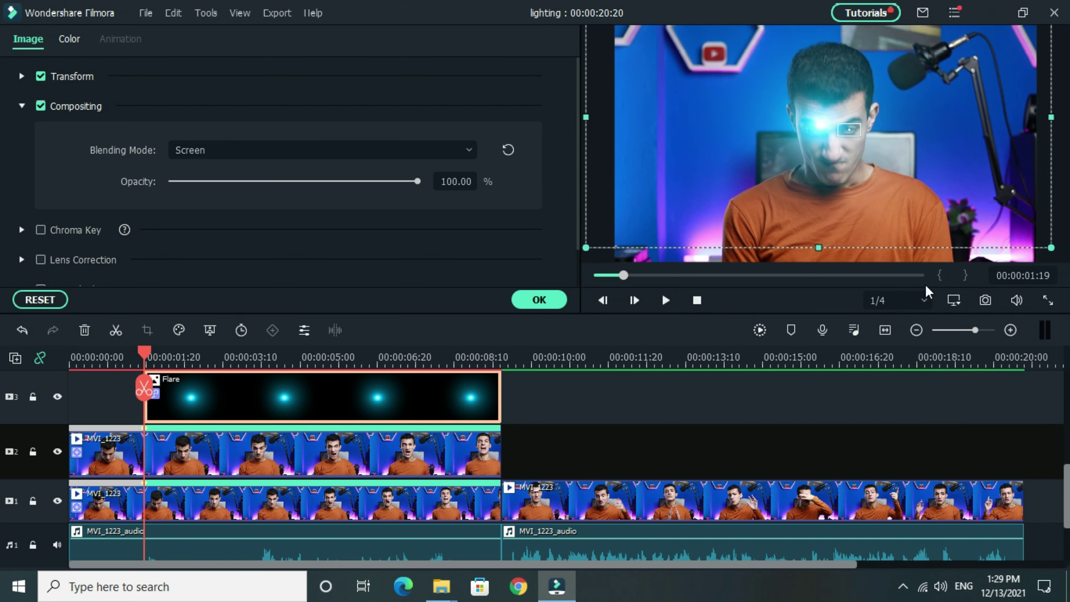
click(955, 301)
mouse_move(922, 390)
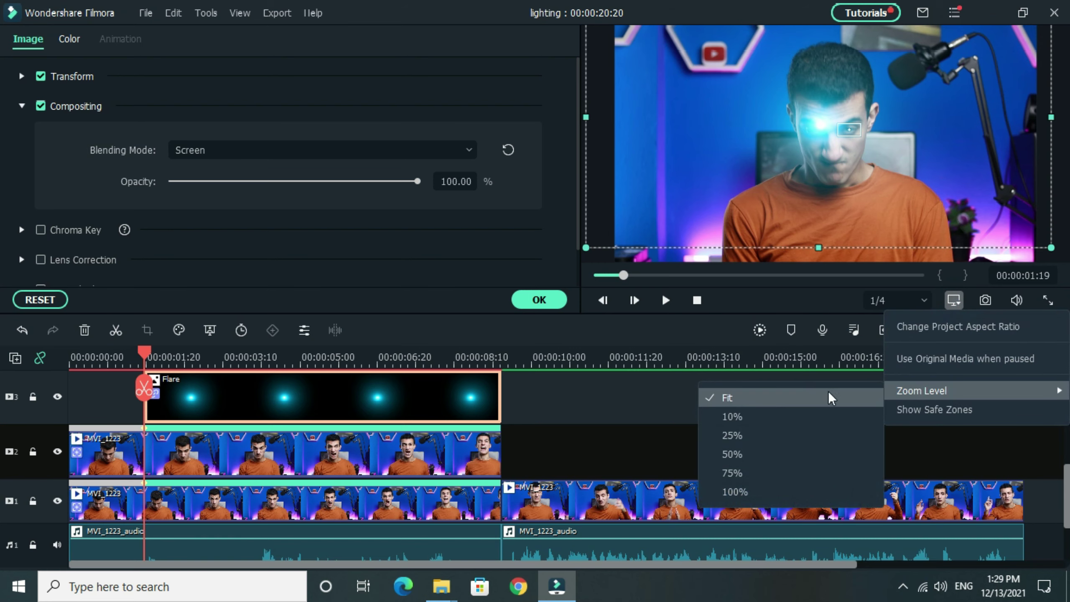
click(732, 436)
drag(675, 202, 652, 193)
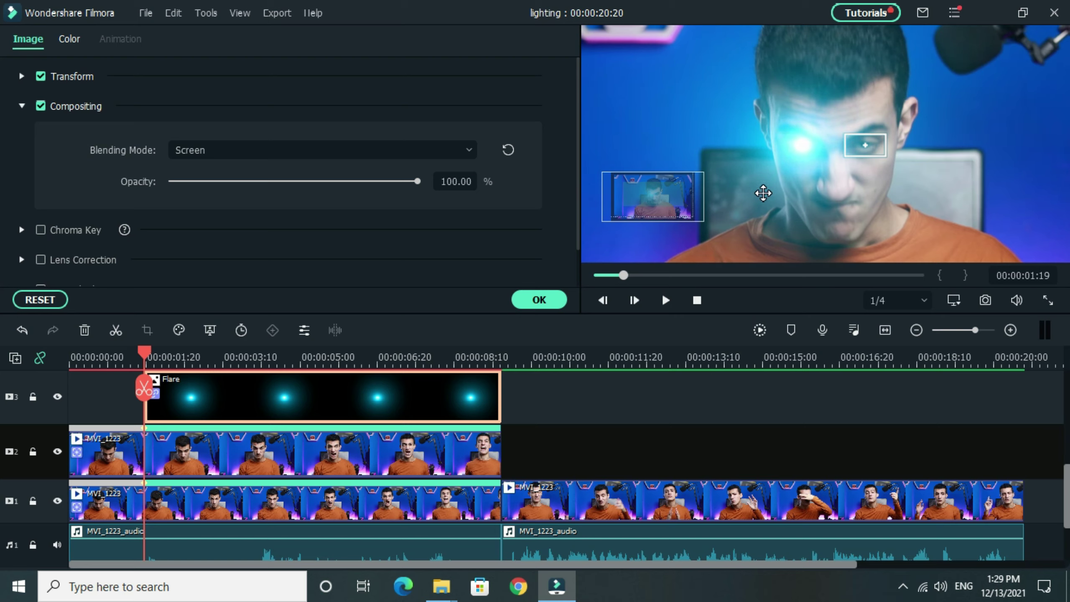
click(540, 299)
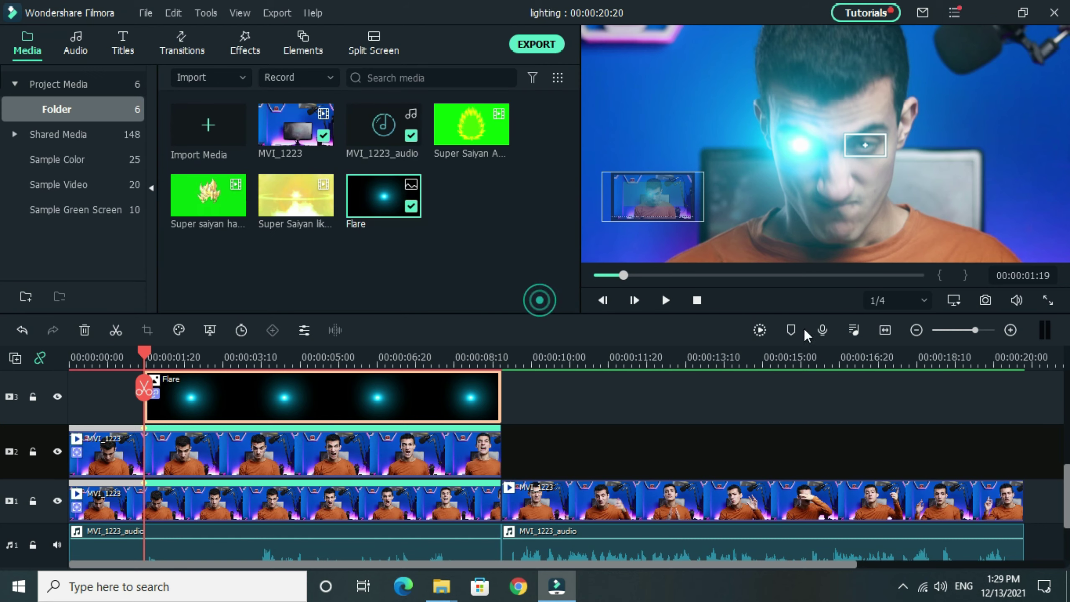
Add a second Flare image to track 4, aligned with the start and end of the Flare on track 3
drag(147, 405, 309, 397)
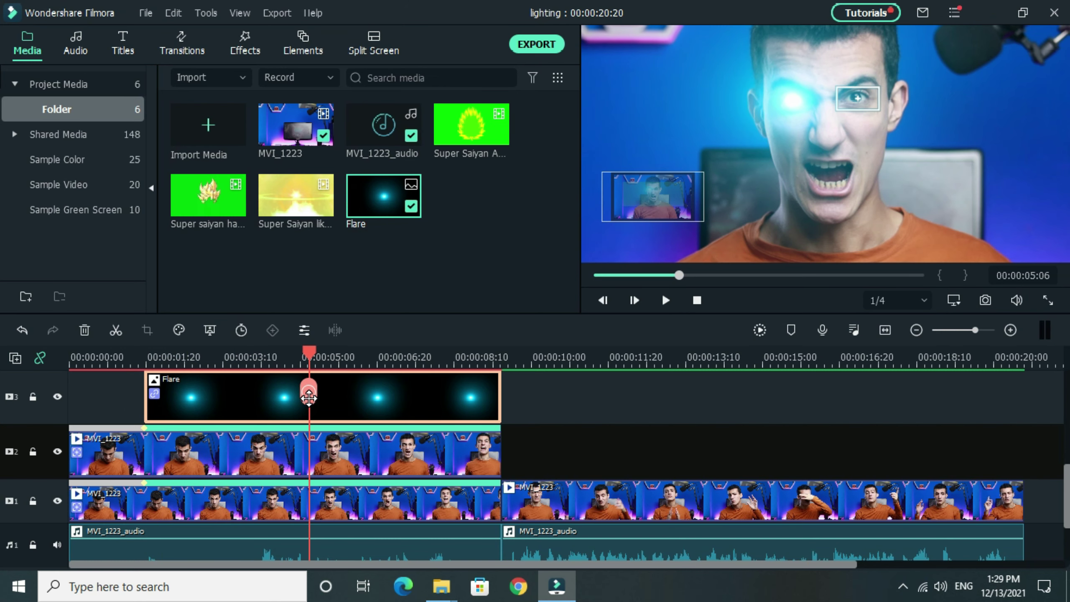
scroll(623, 421, up, 1)
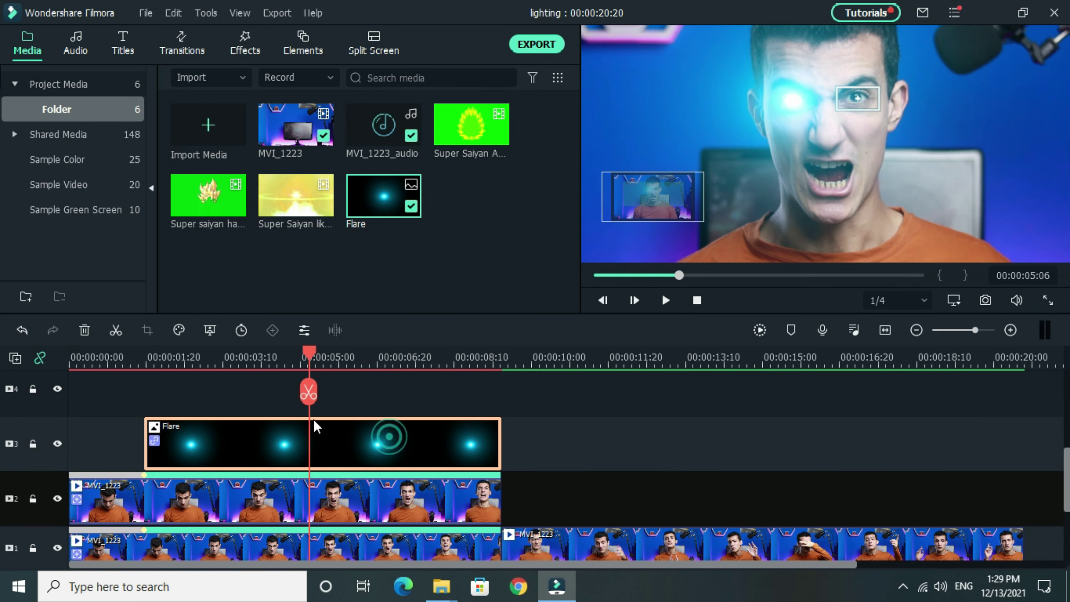
mouse_move(376, 214)
drag(356, 258, 219, 397)
drag(283, 404, 500, 404)
Link the track 4 Flare image to the motion tracking of the MVI_1223 clip on track 2
double_click(389, 521)
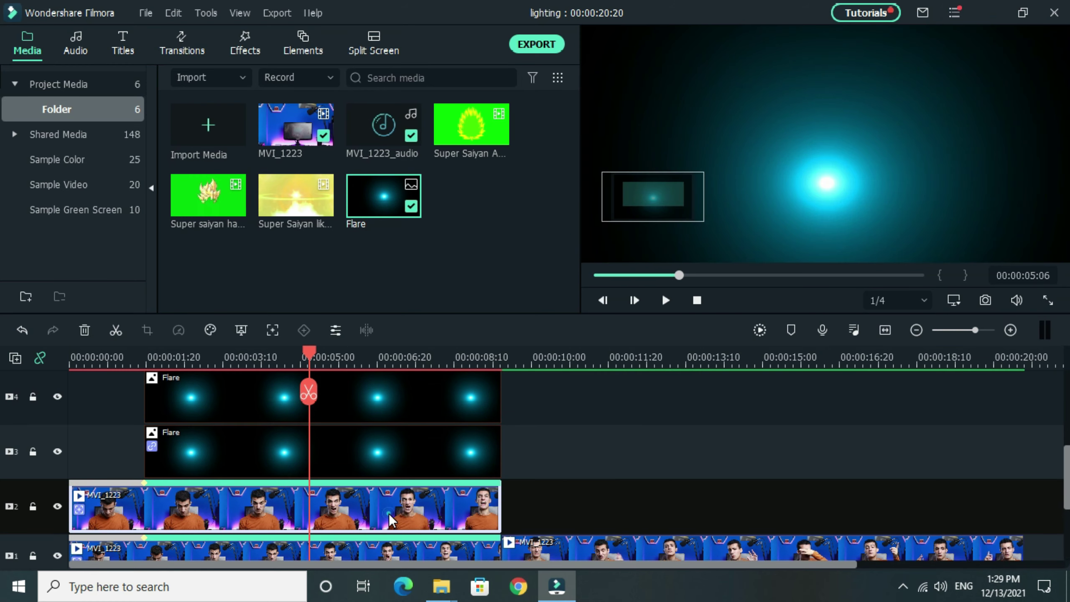
click(280, 210)
click(238, 266)
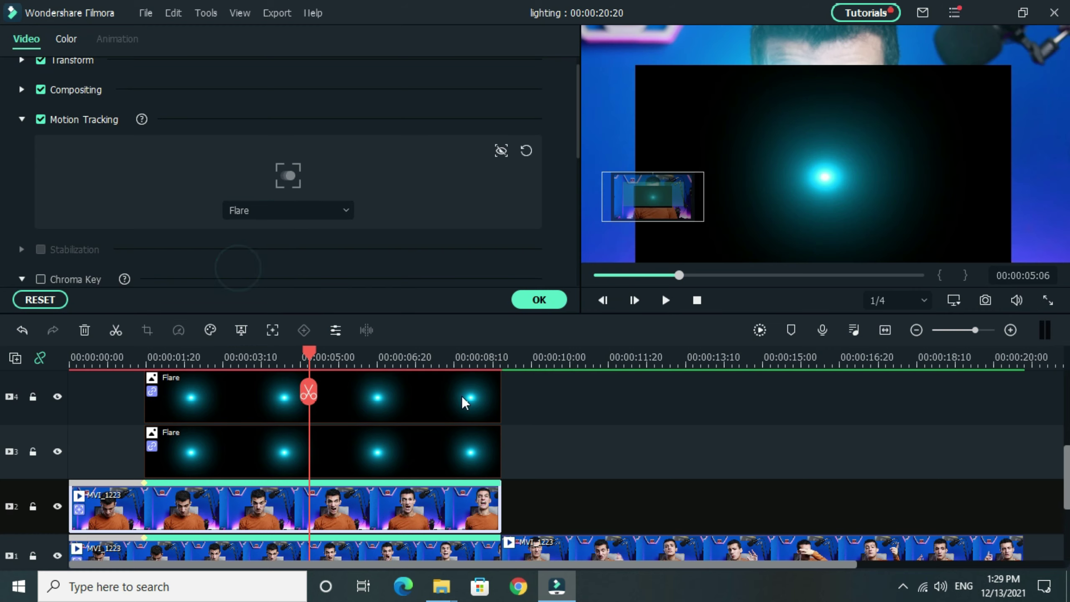
Set the track 4 Flare's blending mode to Screen and its scale to 110%
double_click(392, 405)
click(200, 150)
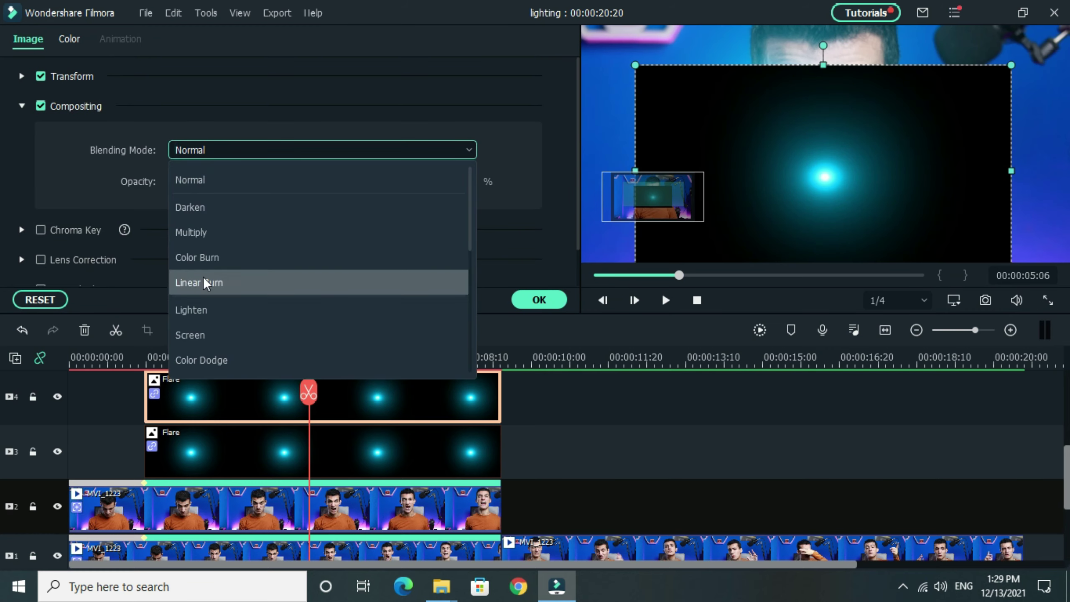
click(186, 334)
click(22, 76)
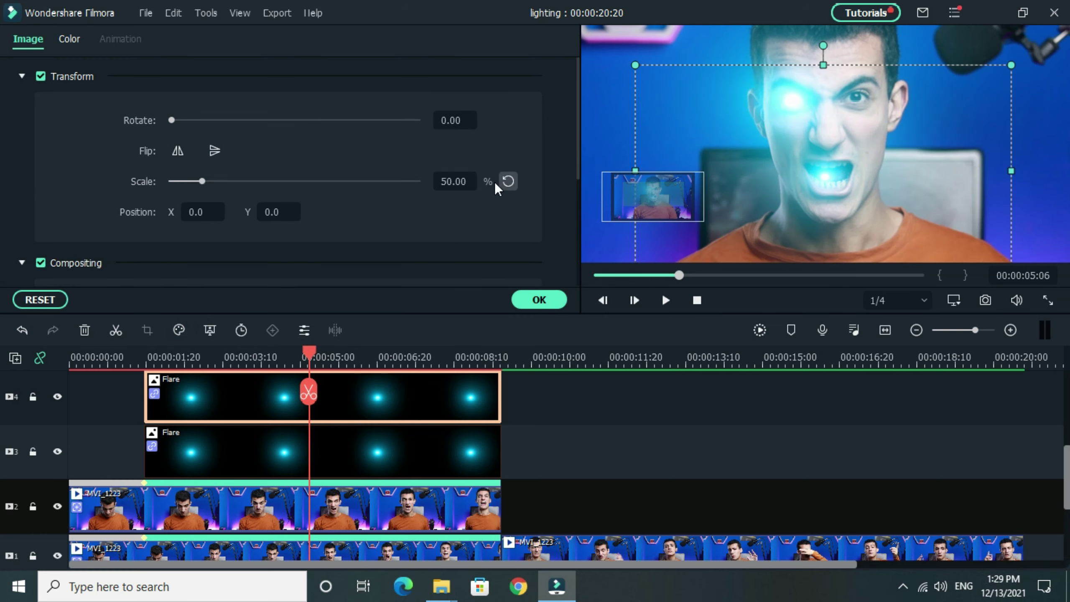
double_click(453, 182)
text(110)
key(Return)
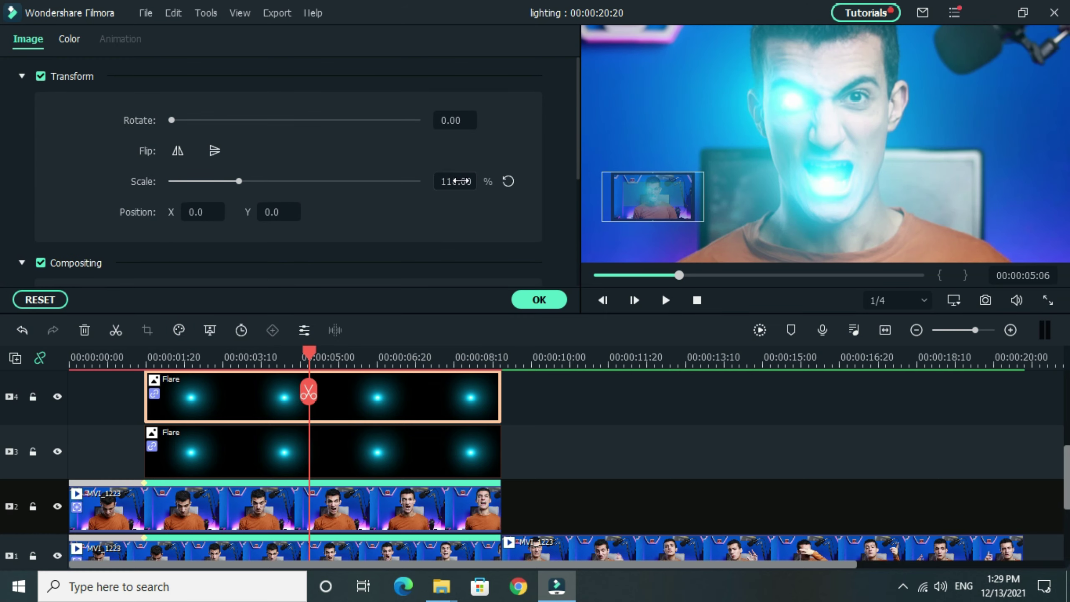
At 00:00:01:20, place the track 4 Flare over the eye on the image's right side, about X 39, Y 108, and accept
drag(309, 393, 149, 395)
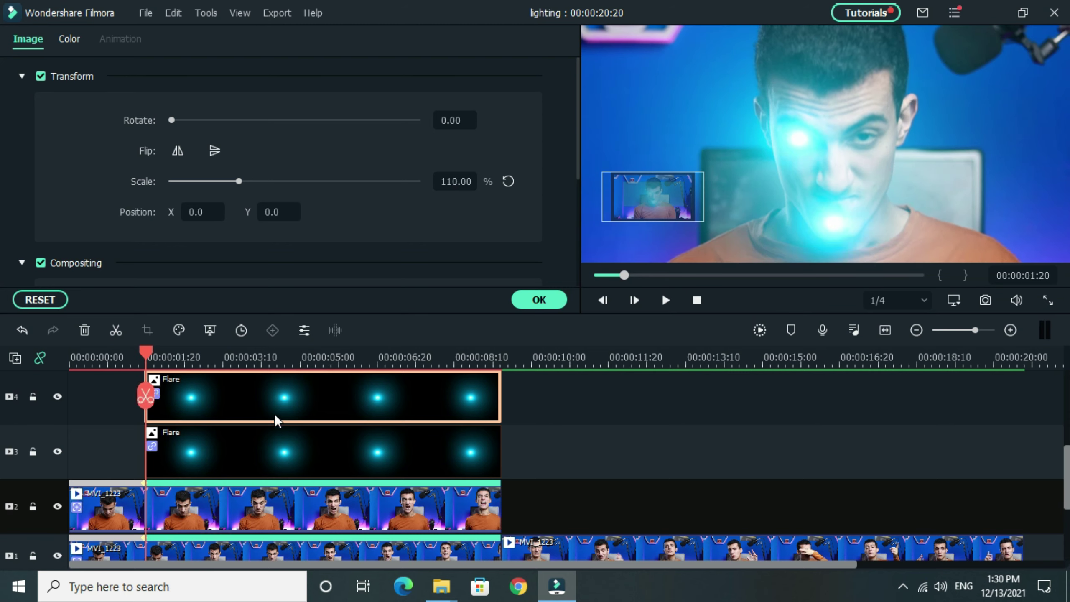
drag(842, 209, 870, 137)
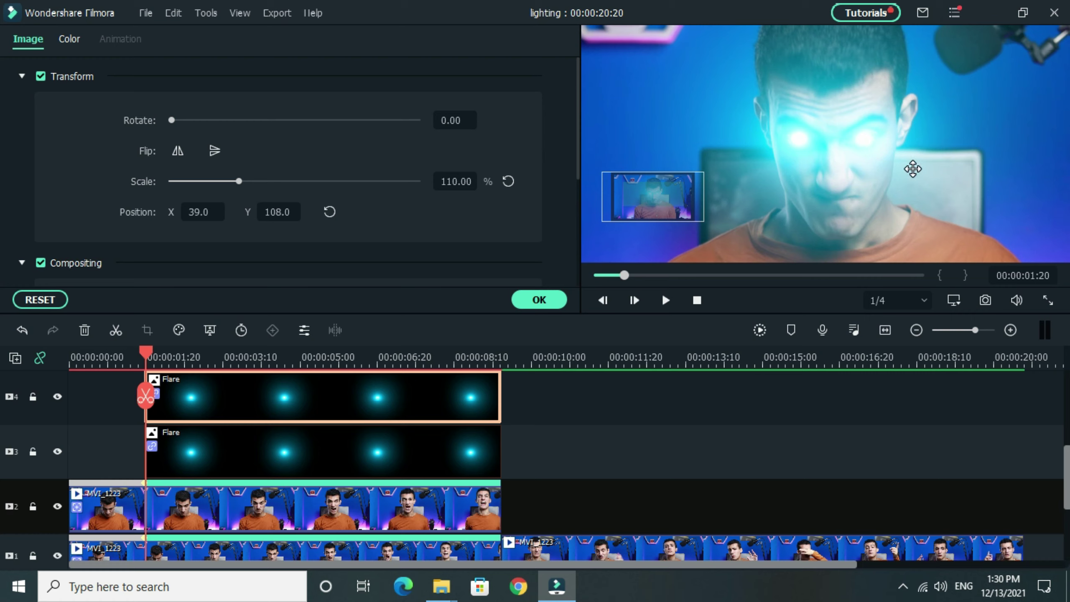
click(547, 300)
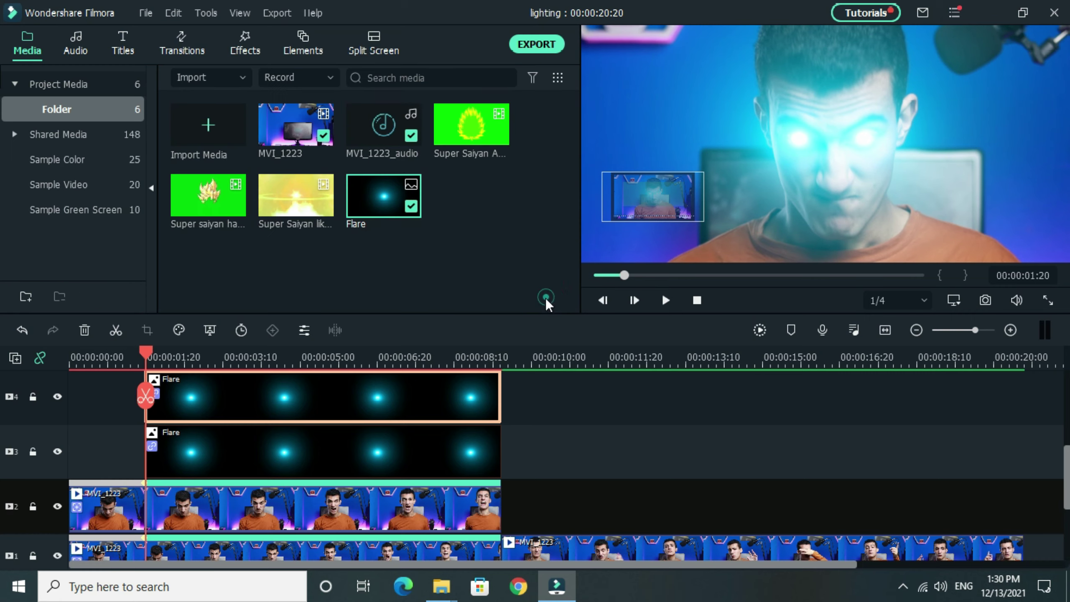
Review the glowing eyes in the whole frame up to 00:00:09:01 and return the playhead to the start
click(954, 300)
mouse_move(924, 386)
click(807, 388)
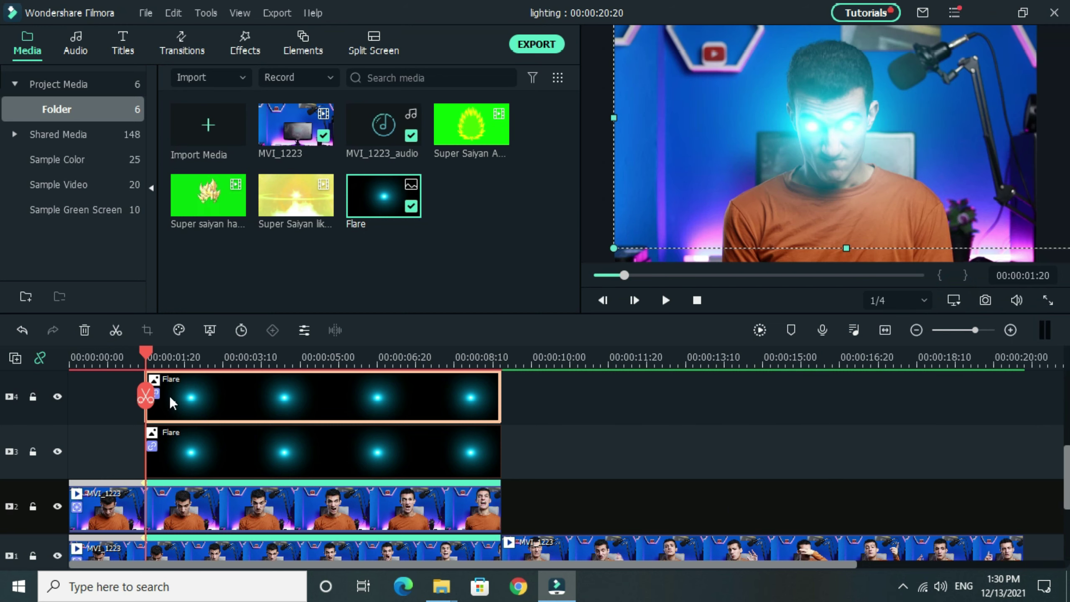
click(619, 455)
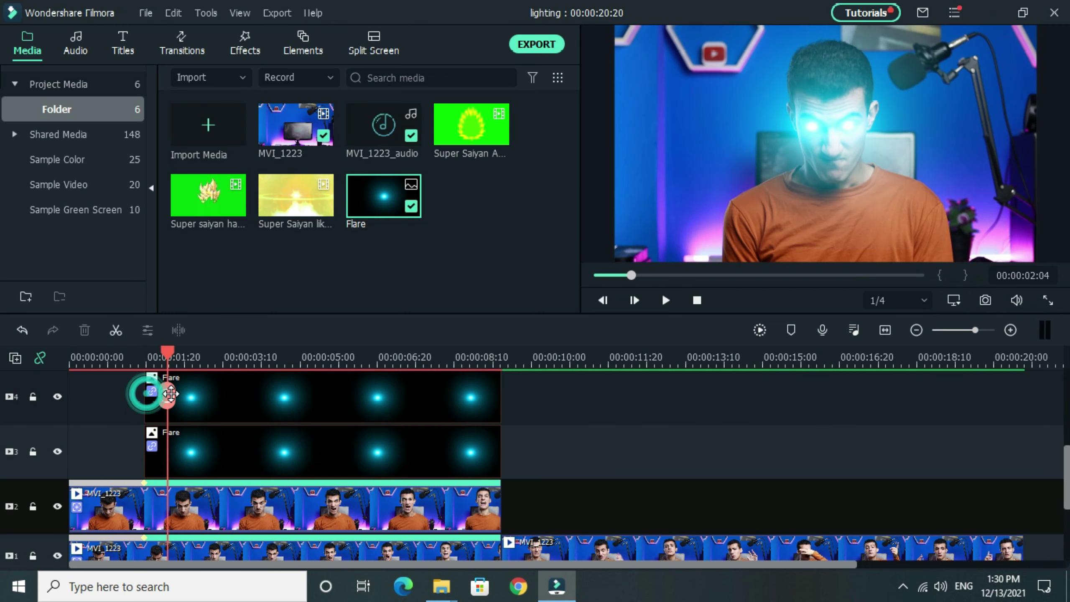
drag(146, 396, 486, 396)
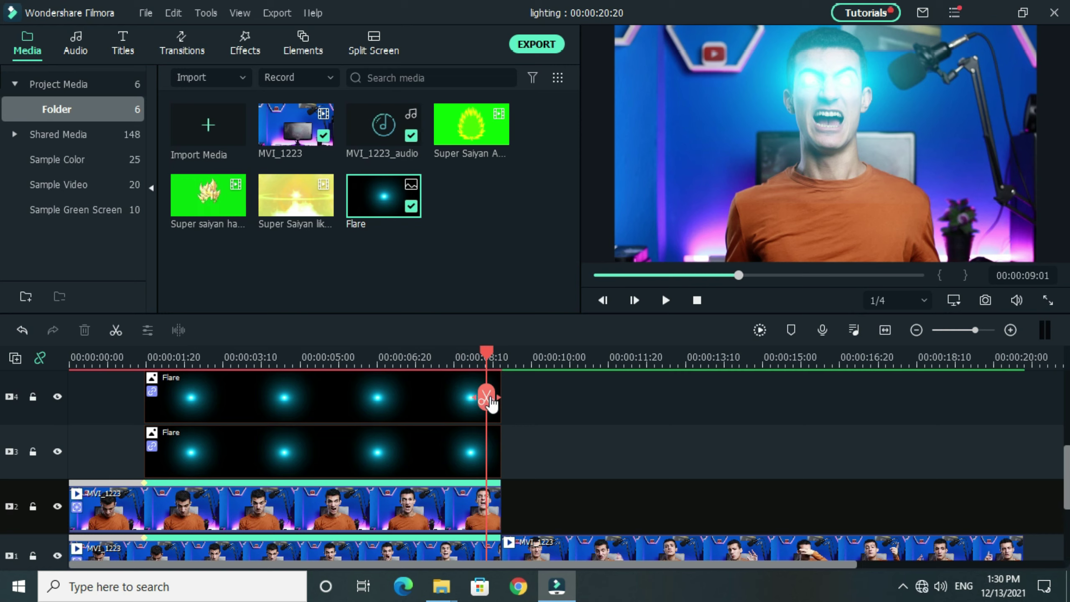
click(489, 395)
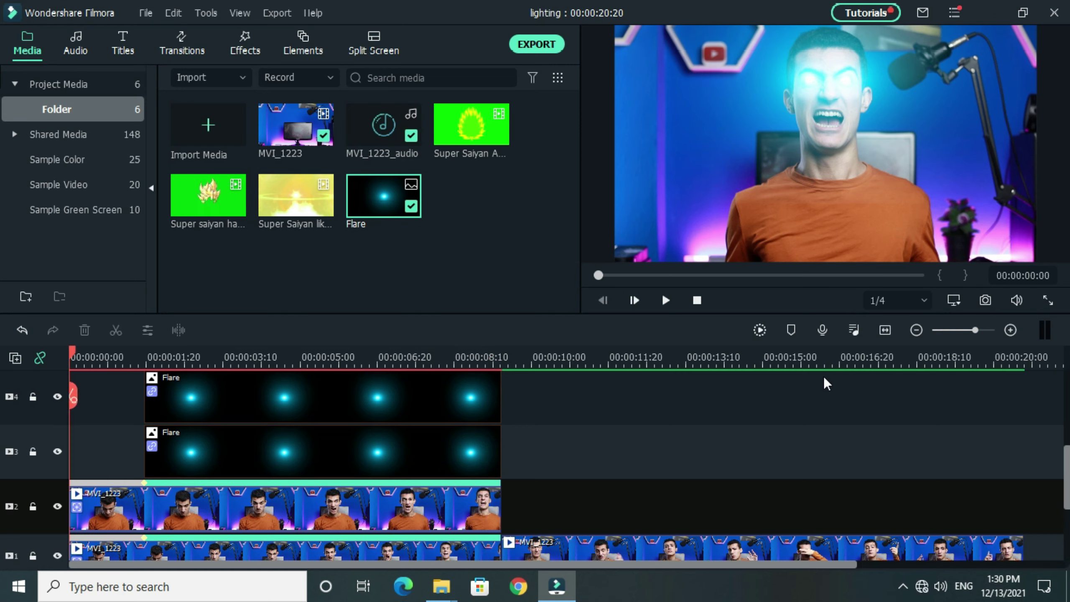
Search the effects library for "hero"
scroll(717, 465, down, 3)
scroll(717, 465, up, 5)
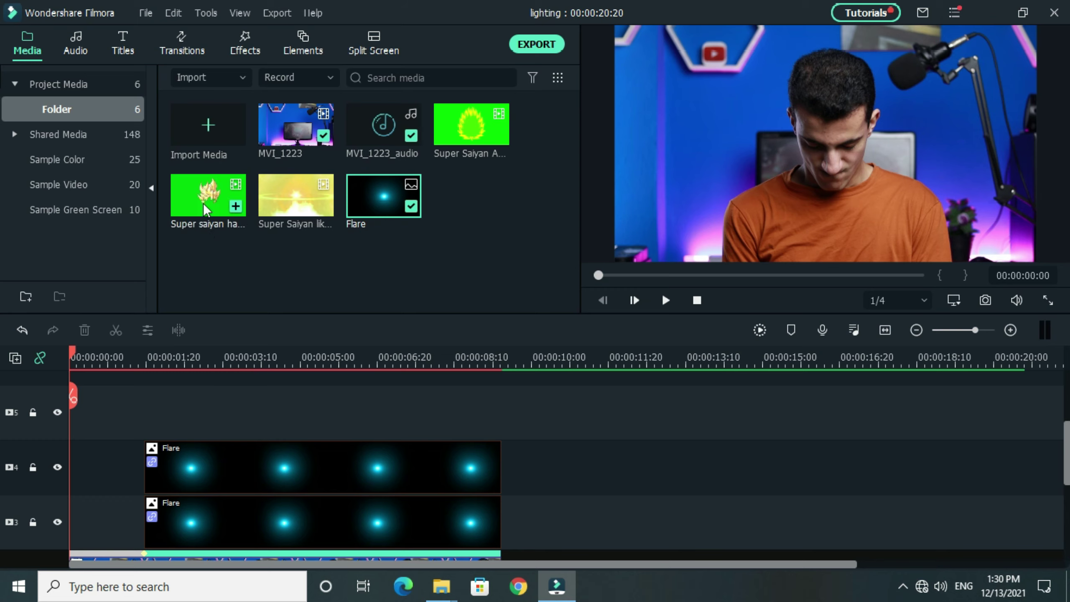
click(238, 37)
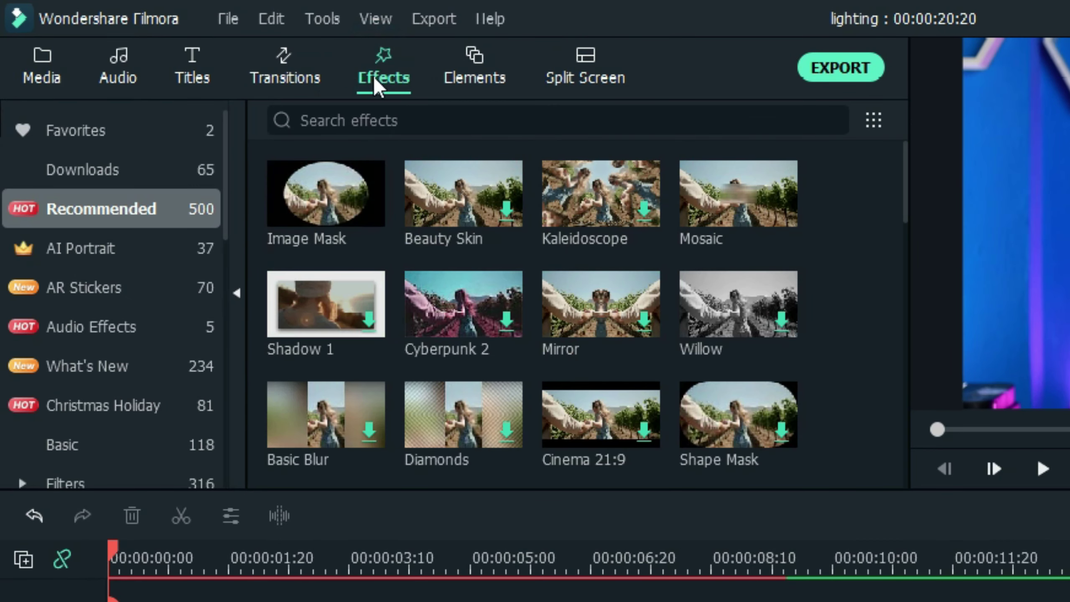
click(420, 120)
text(hero)
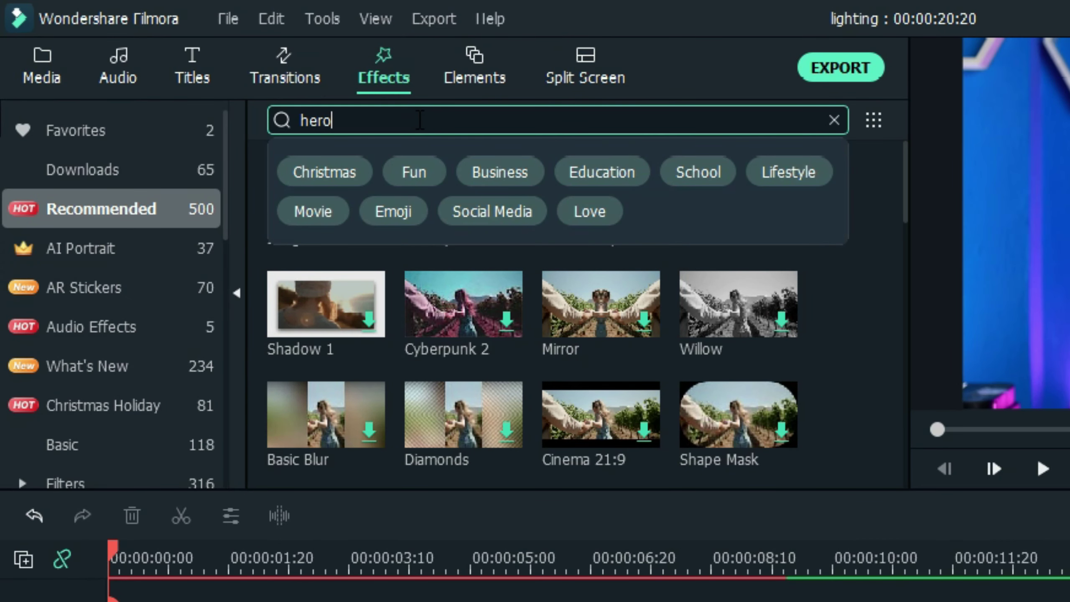
key(Return)
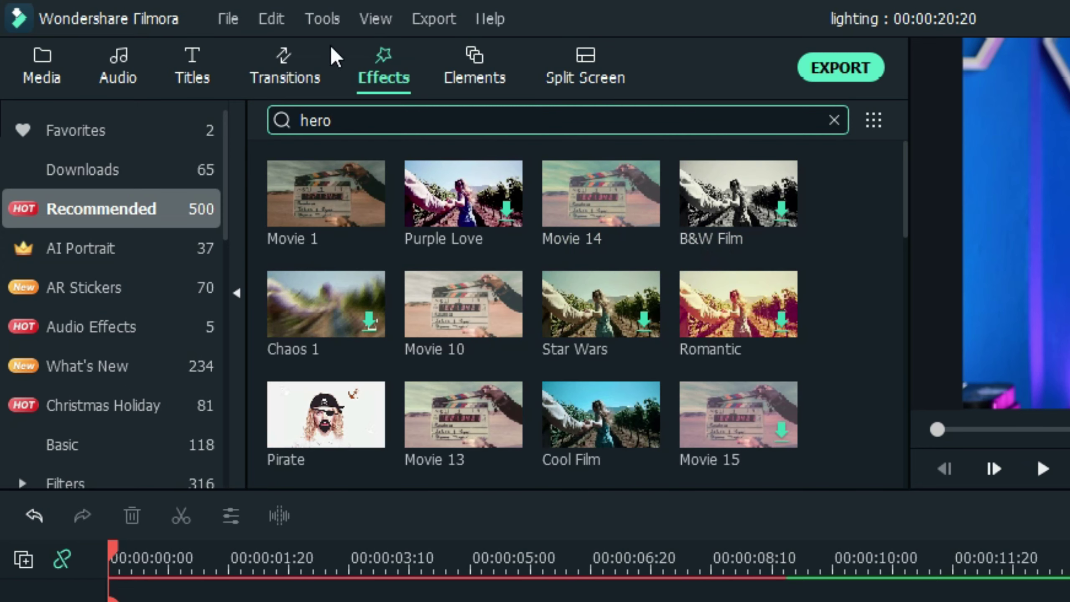
Search the elements library for "superhero" and examine the lightning element among the results
click(472, 63)
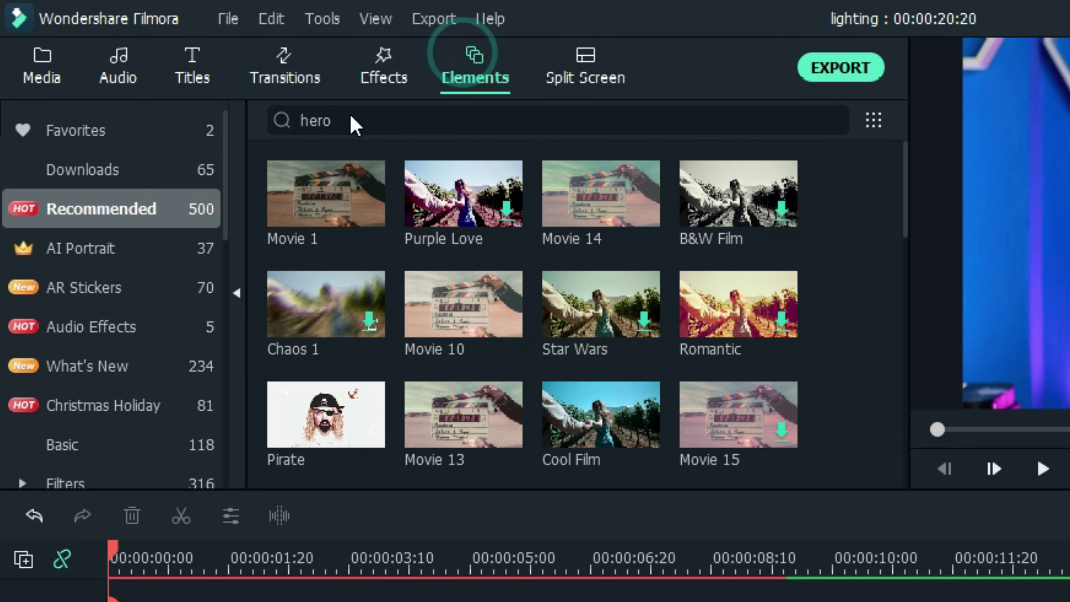
click(361, 116)
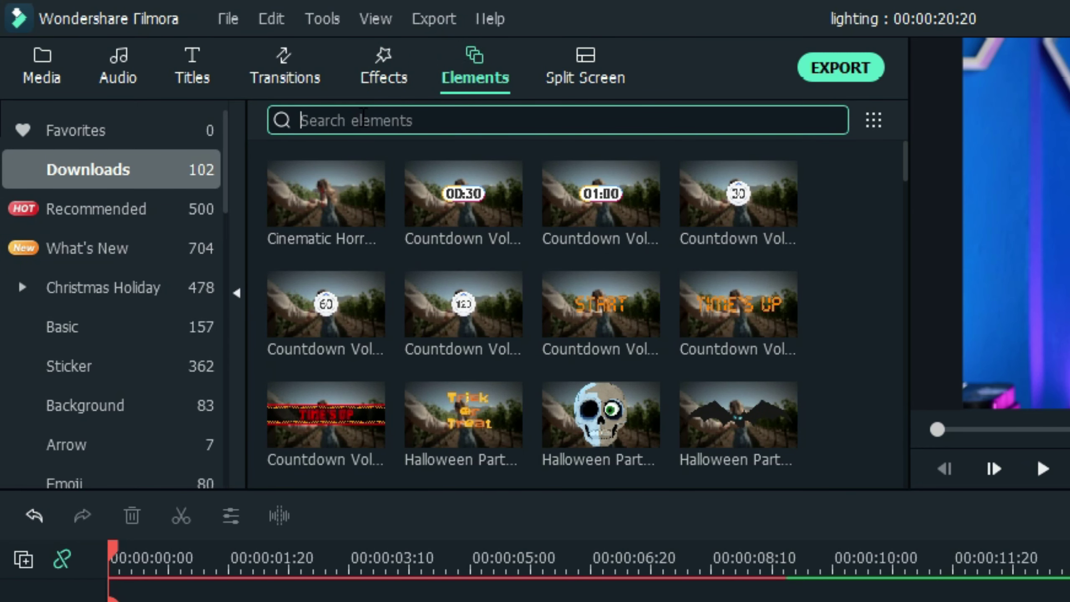
text(superhero)
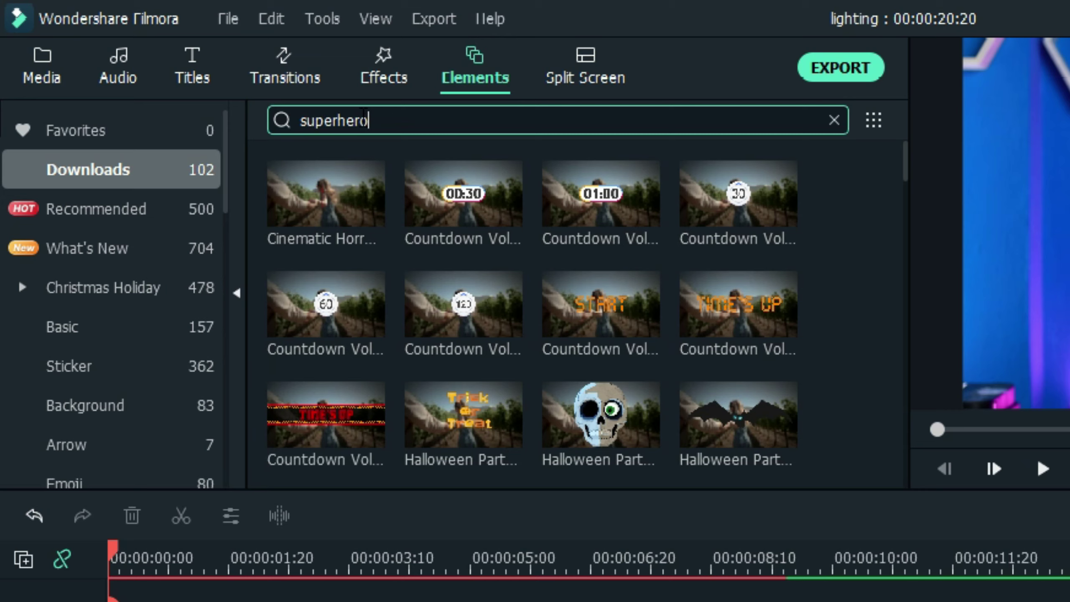
key(Return)
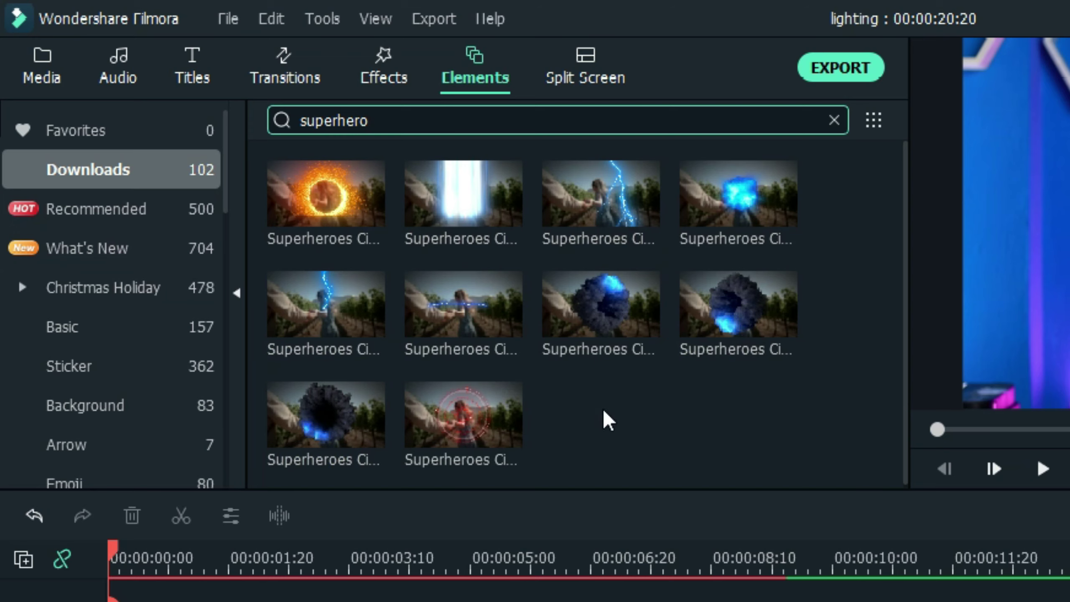
mouse_move(603, 222)
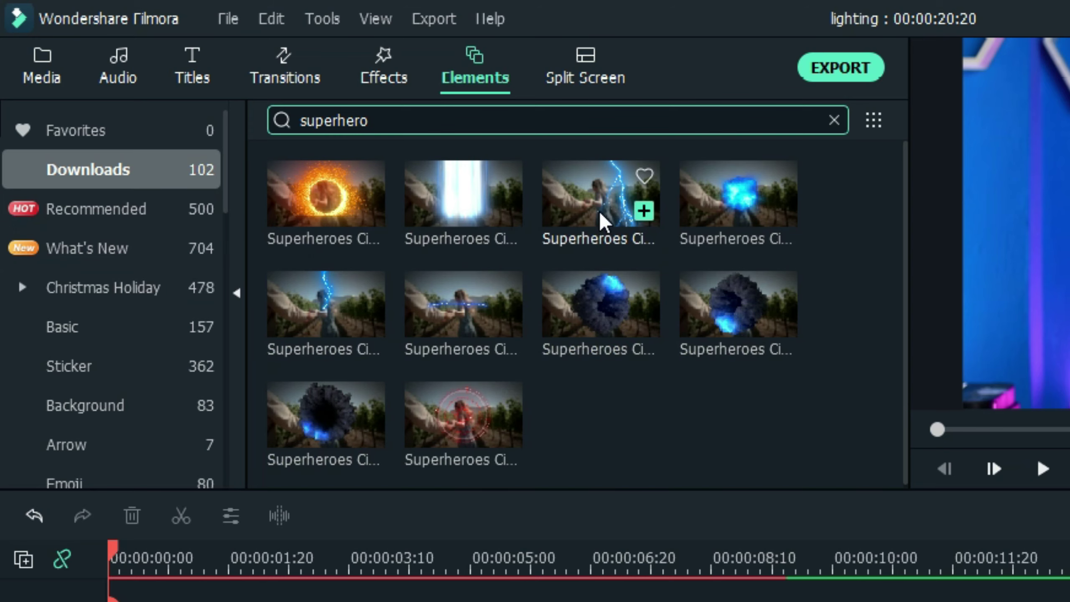
Preview the Superheroes Cinematic Pack Element 18 lightning, add it to track 5 at the Flare clips' start, and try to extend it to their end
click(297, 302)
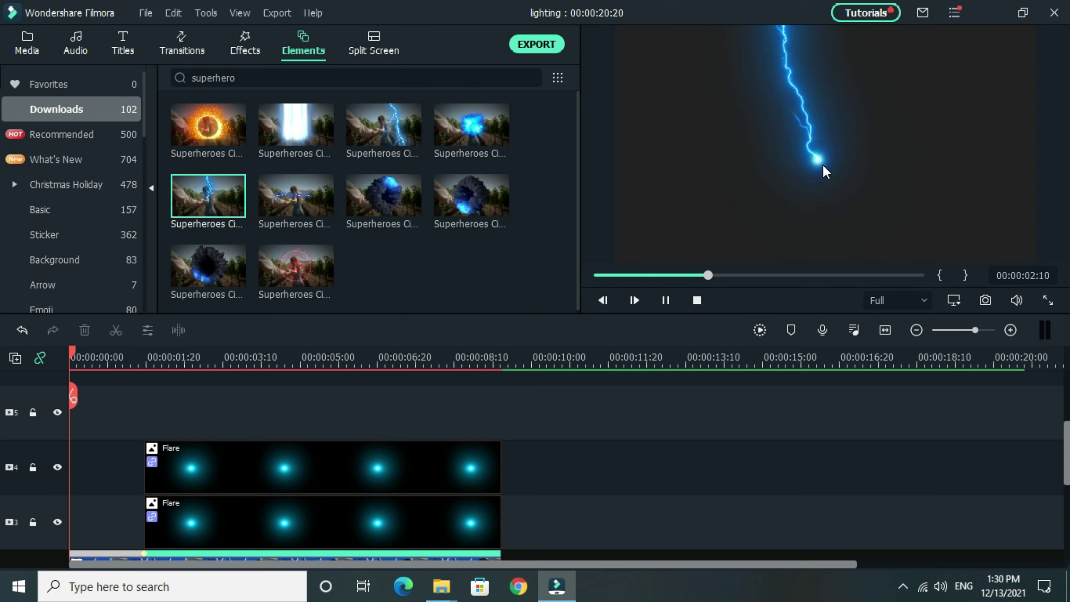
click(672, 409)
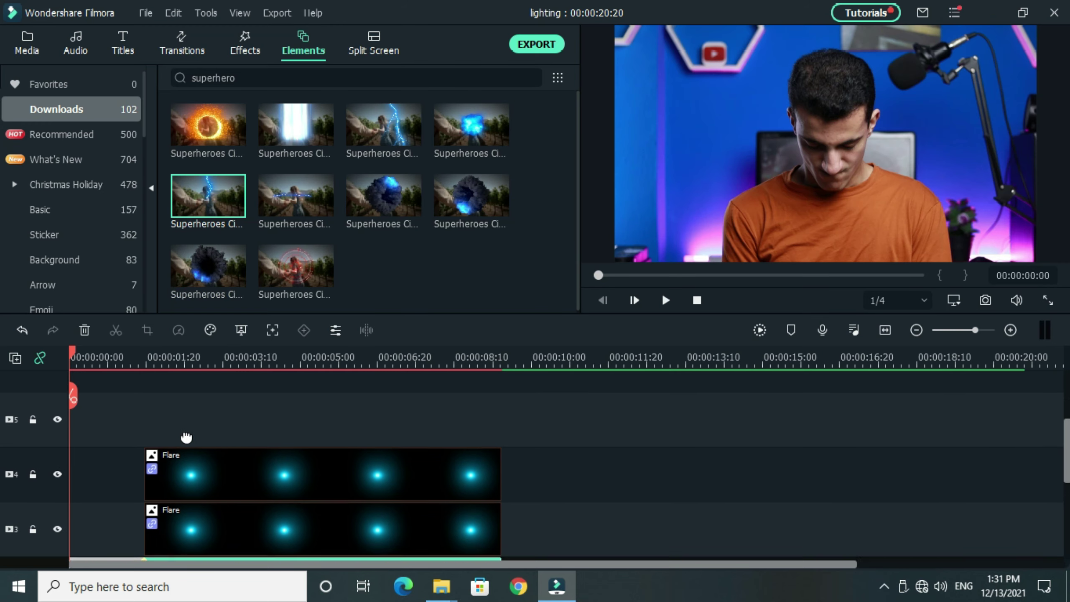
drag(201, 201, 149, 430)
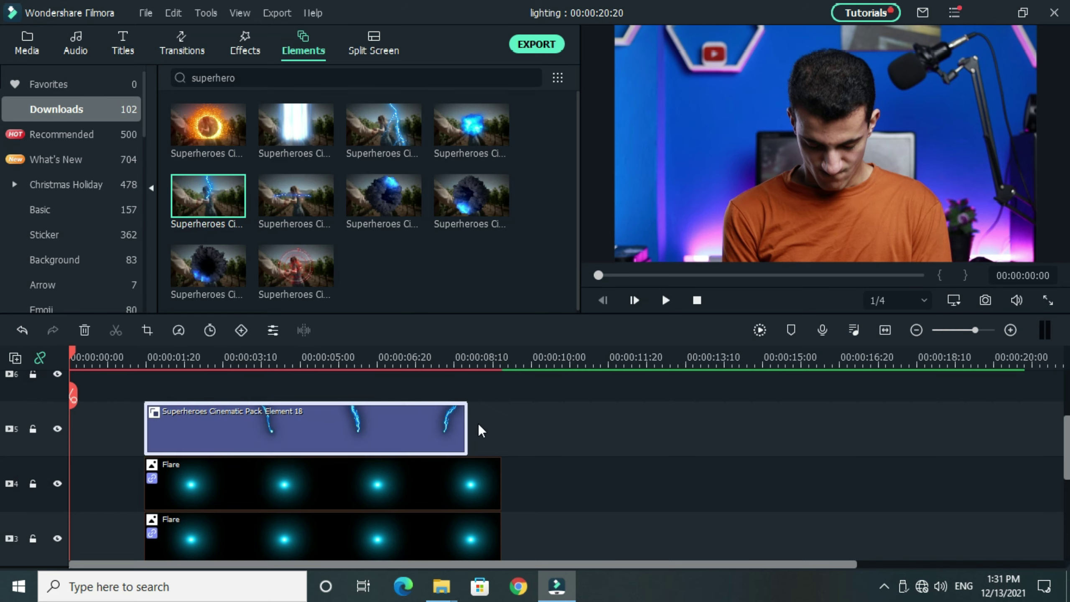
drag(467, 425, 508, 426)
At 00:00:01:22, move the track 5 lightning element over the eye on the image's left side, about X -10, Y 50.2
click(149, 356)
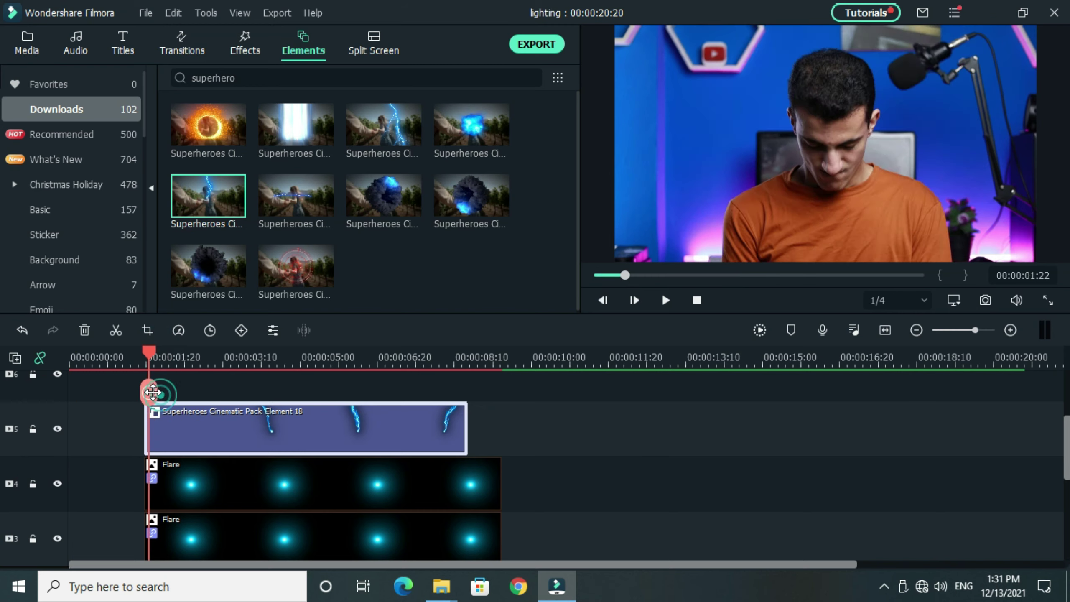
drag(151, 392, 146, 392)
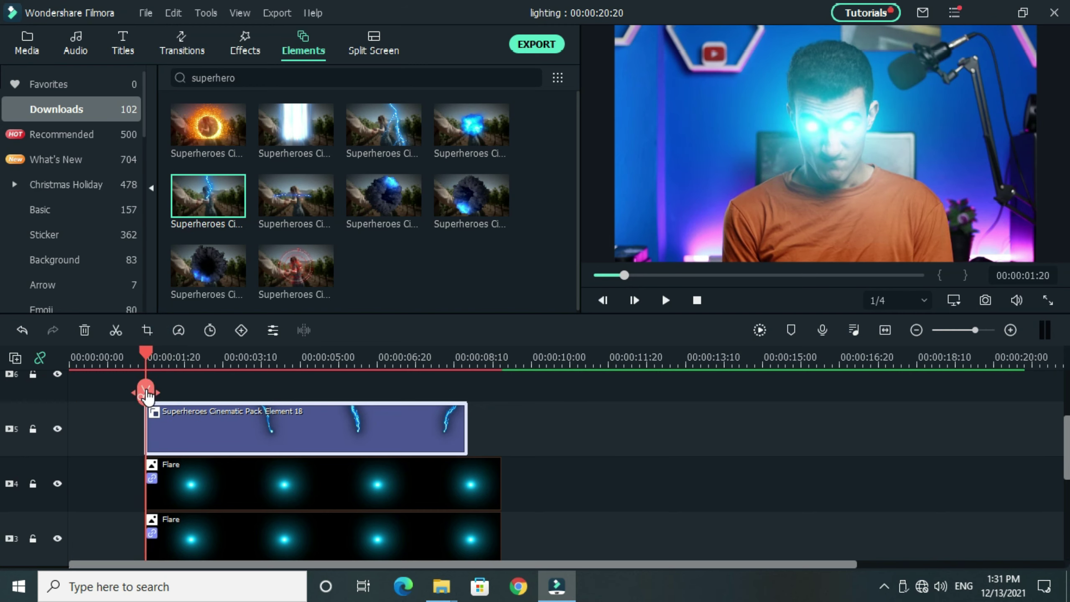
click(235, 372)
drag(146, 390, 148, 384)
double_click(214, 418)
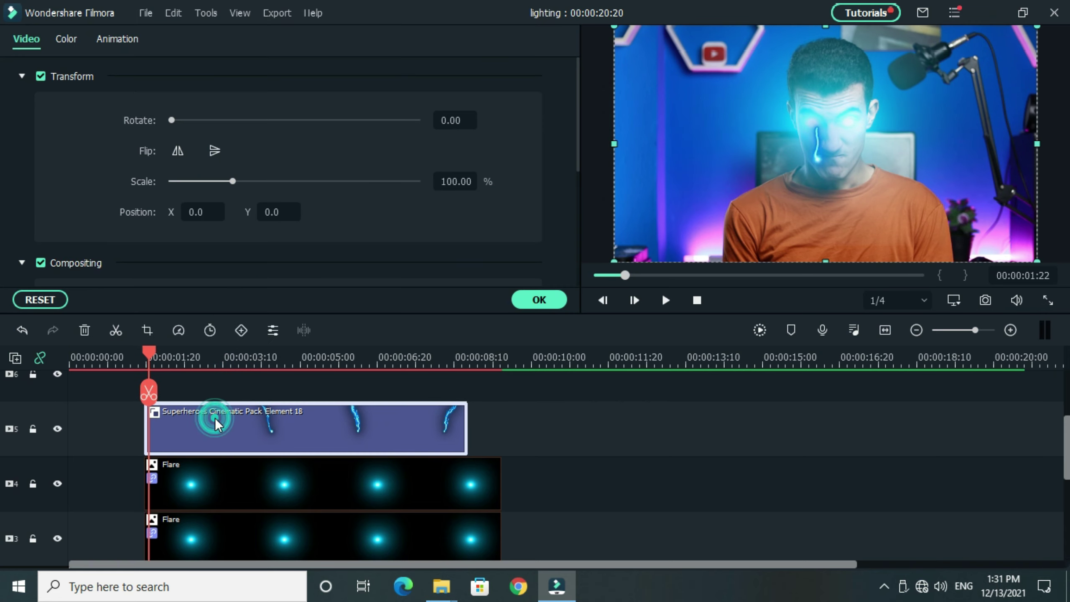
drag(863, 190, 876, 165)
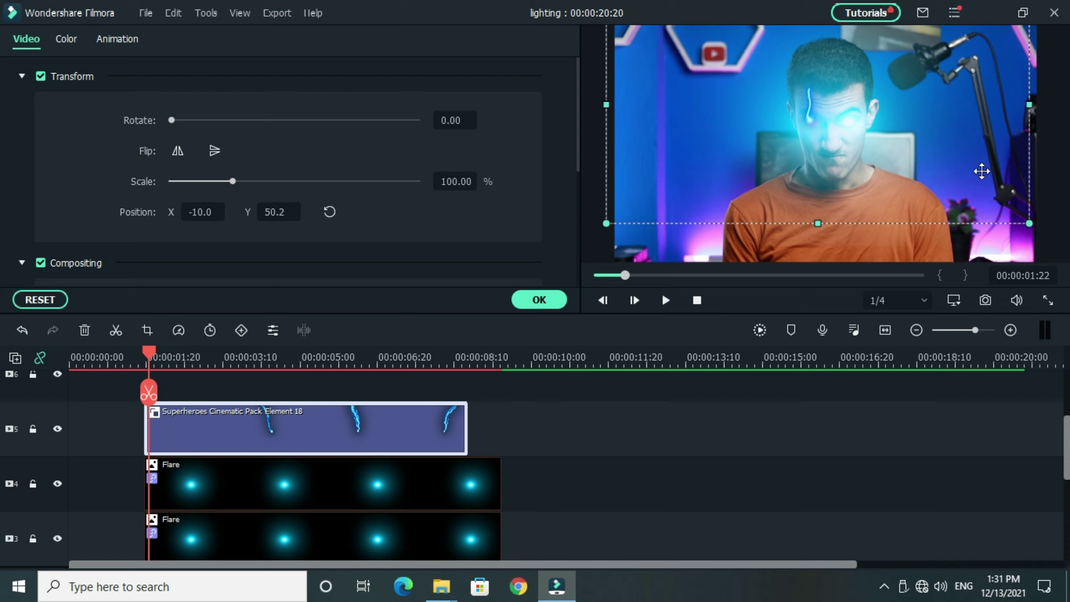